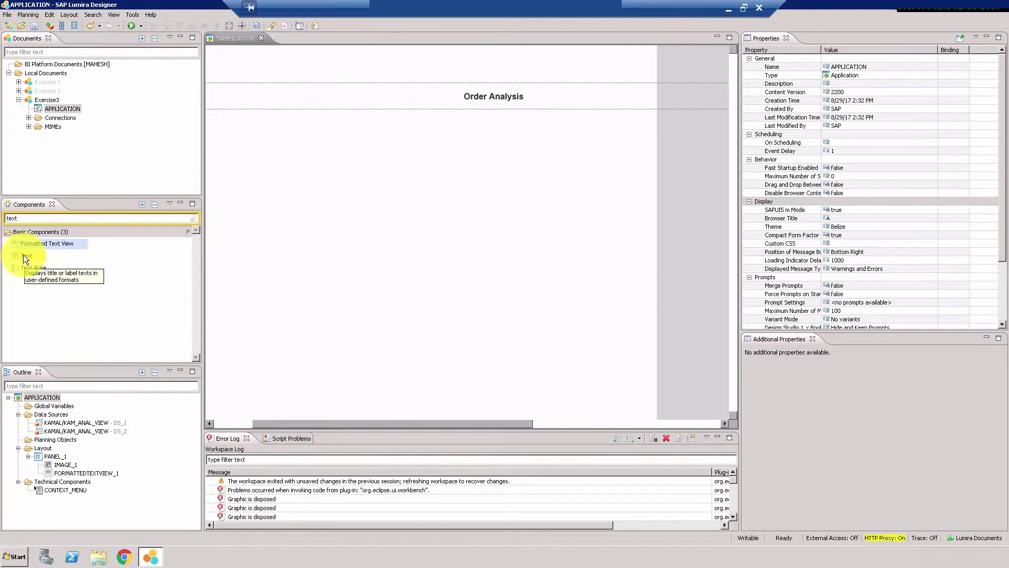
Step: Select the bold Order Analysis Formatted Text View on the canvas to show its properties
{"action": "left_click", "coordinate": [480, 95]}
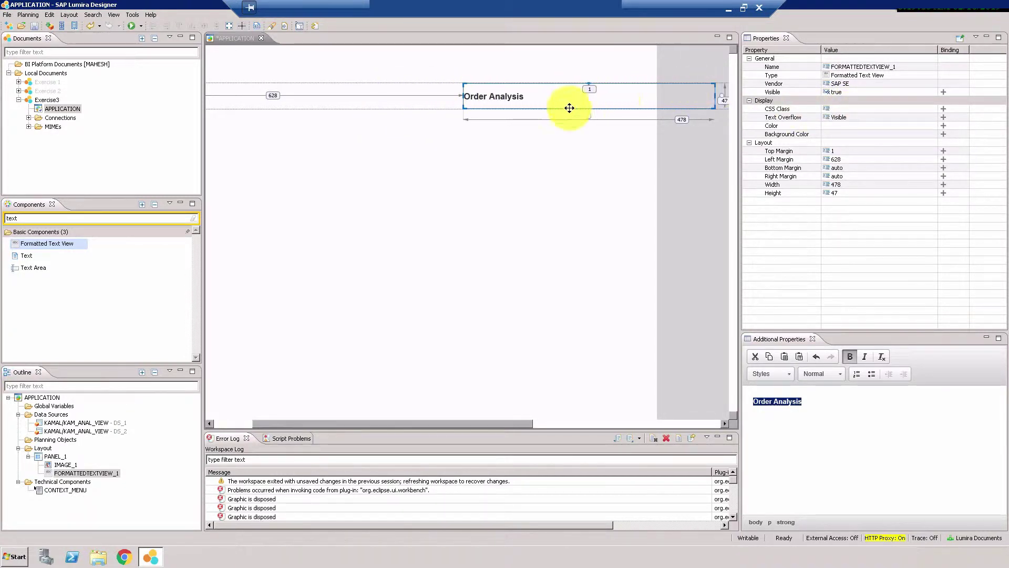
{"action": "double_click", "coordinate": [318, 41]}
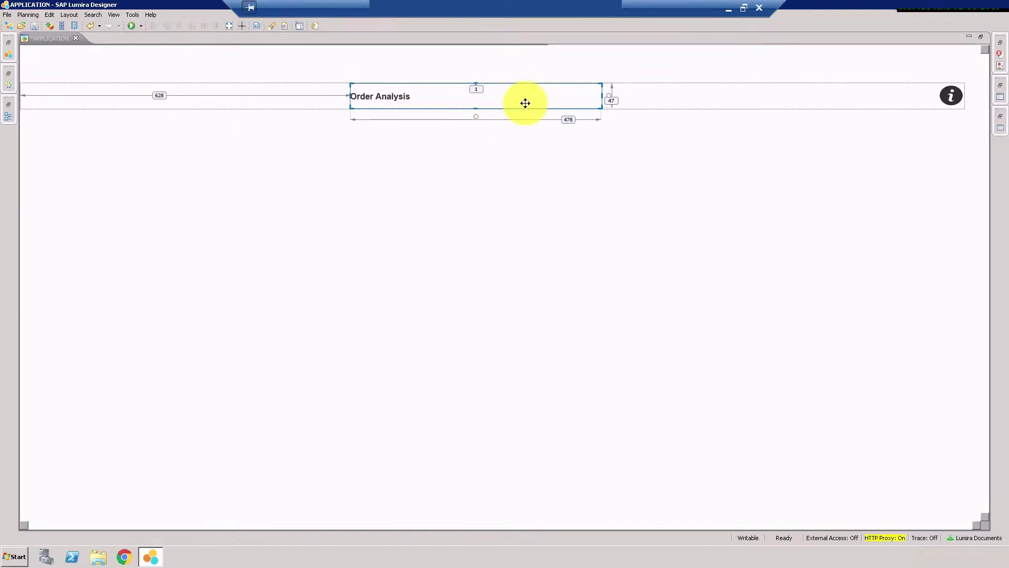
{"action": "double_click", "coordinate": [330, 40]}
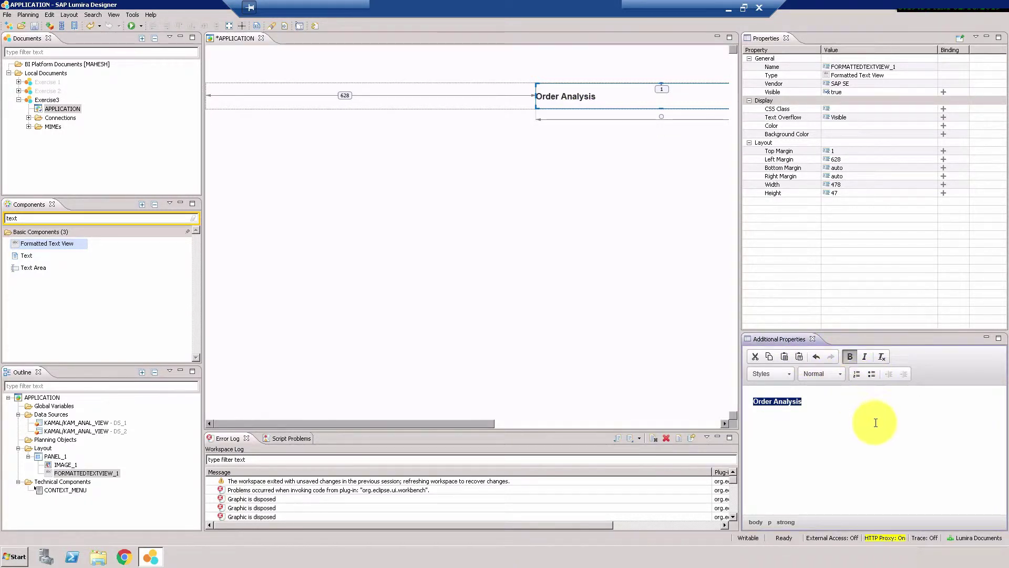
{"action": "left_click", "coordinate": [776, 371]}
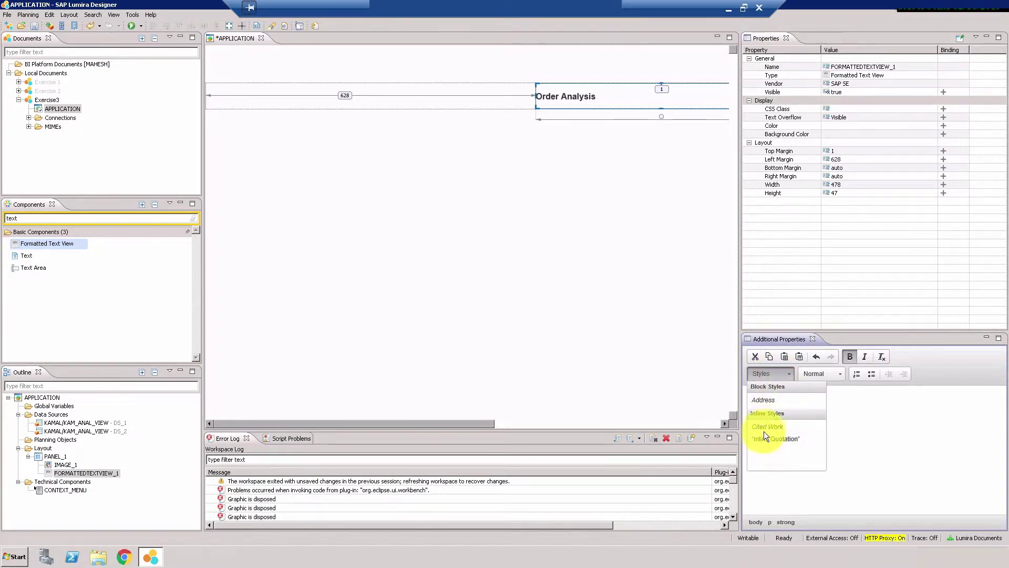
{"action": "left_click", "coordinate": [785, 375]}
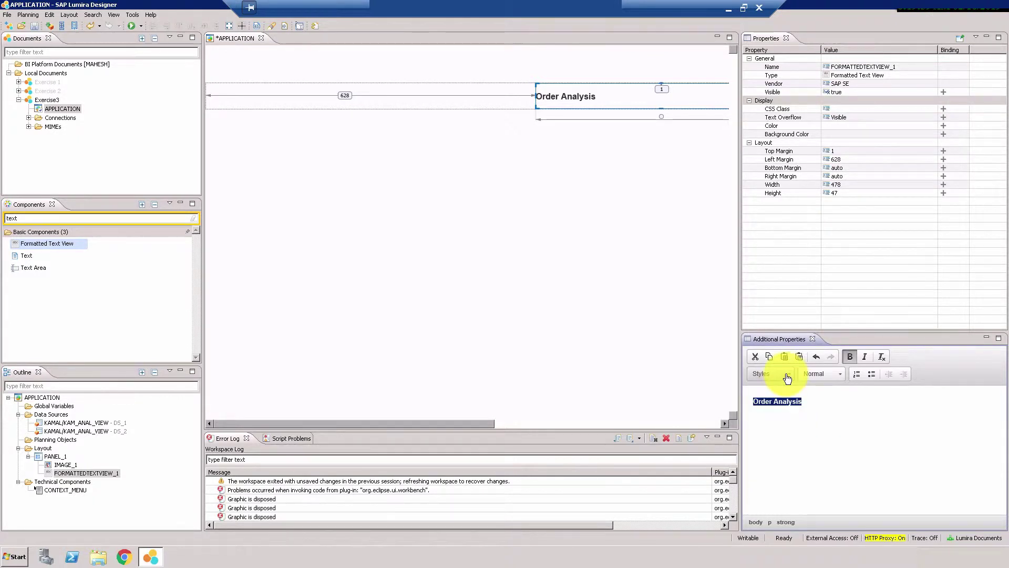
{"action": "left_click", "coordinate": [824, 377]}
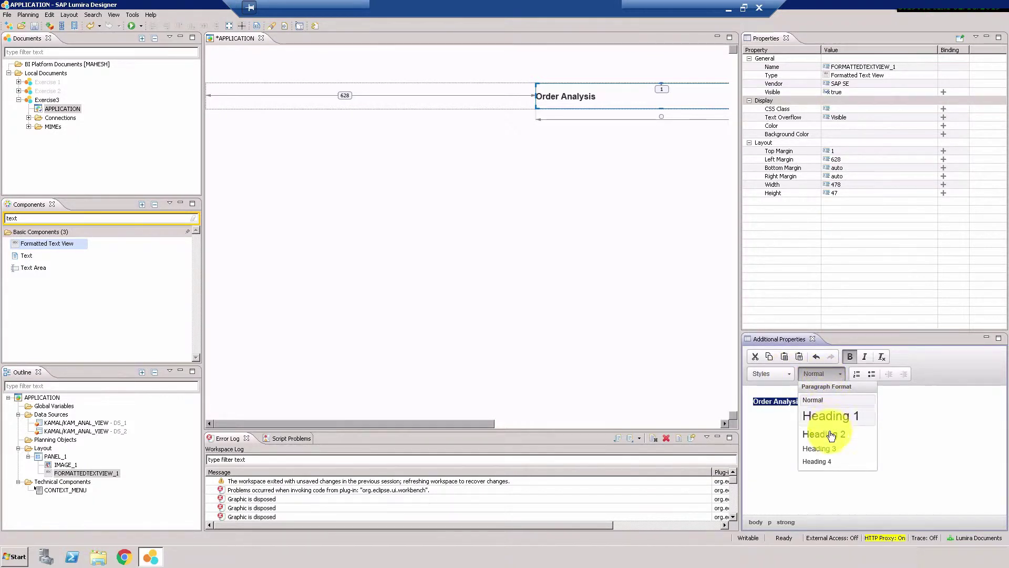
{"action": "left_click", "coordinate": [824, 465]}
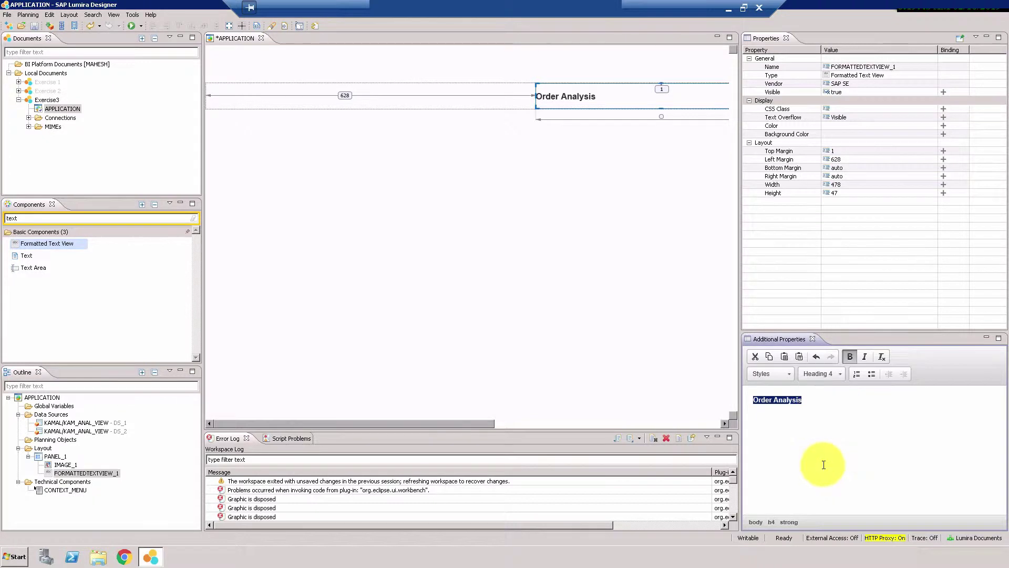
{"action": "left_click", "coordinate": [836, 373]}
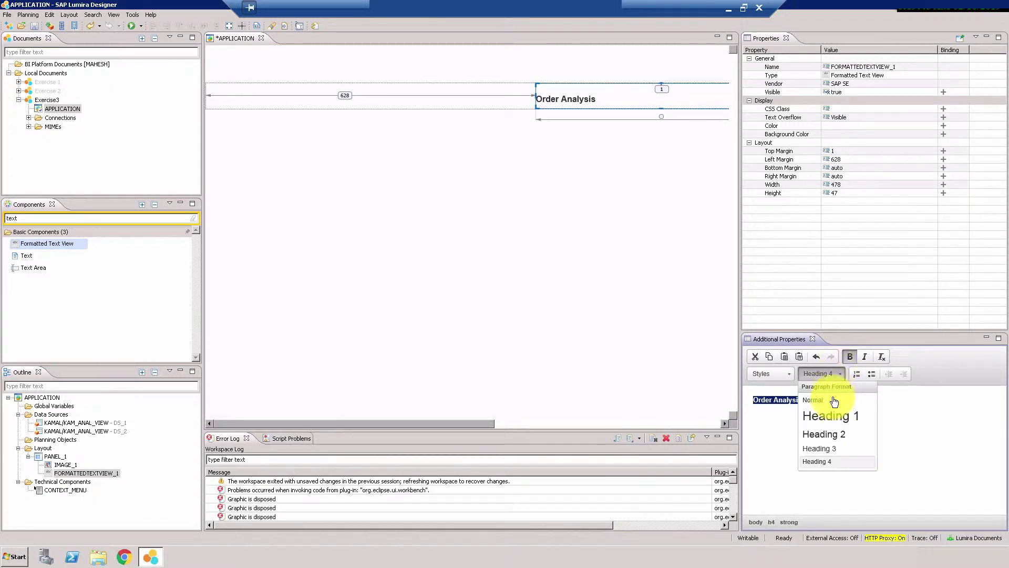
{"action": "left_click", "coordinate": [829, 451]}
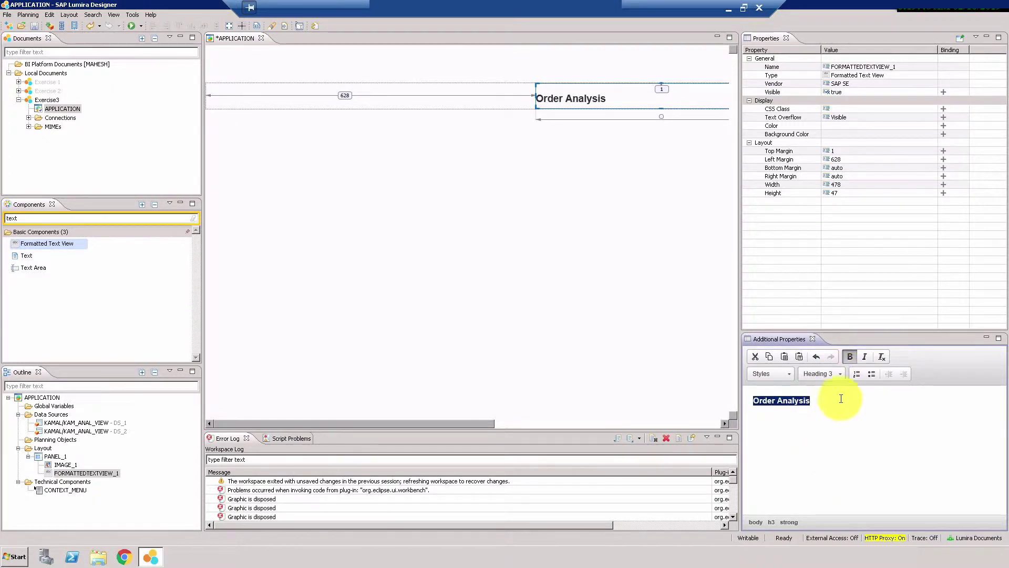
{"action": "left_click", "coordinate": [844, 380]}
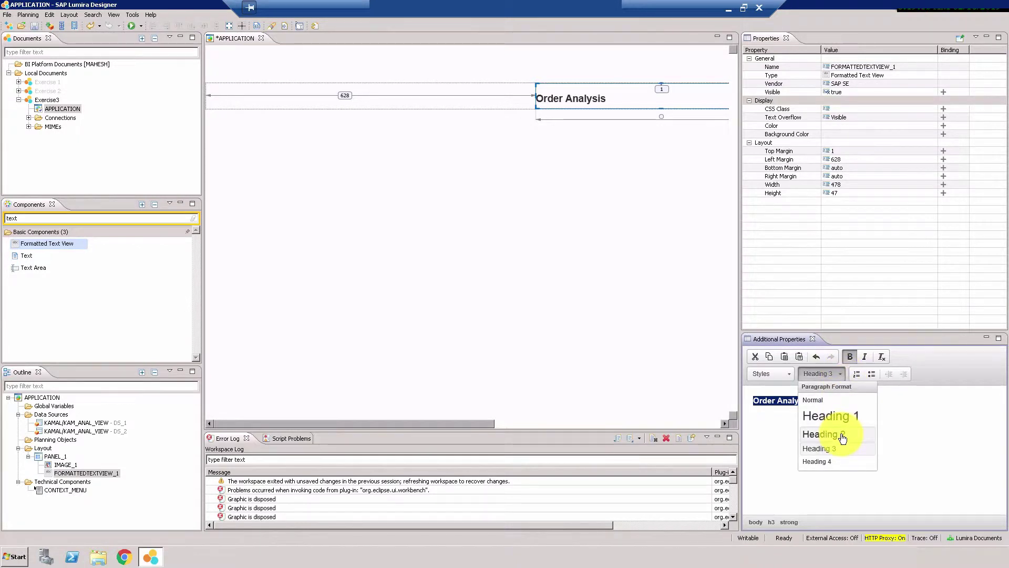
{"action": "left_click", "coordinate": [842, 436]}
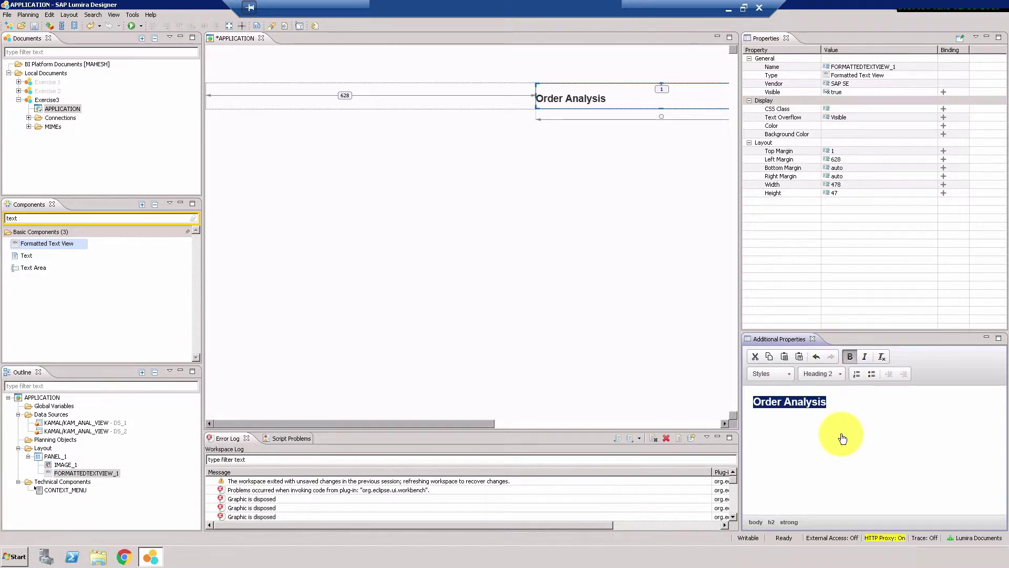
{"action": "left_click", "coordinate": [835, 380]}
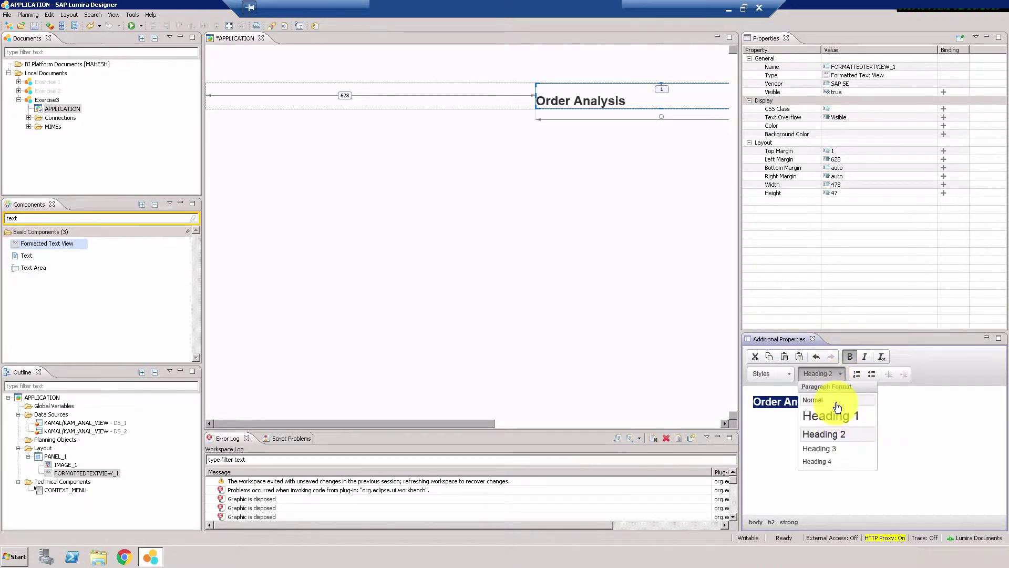
{"action": "left_click", "coordinate": [835, 403]}
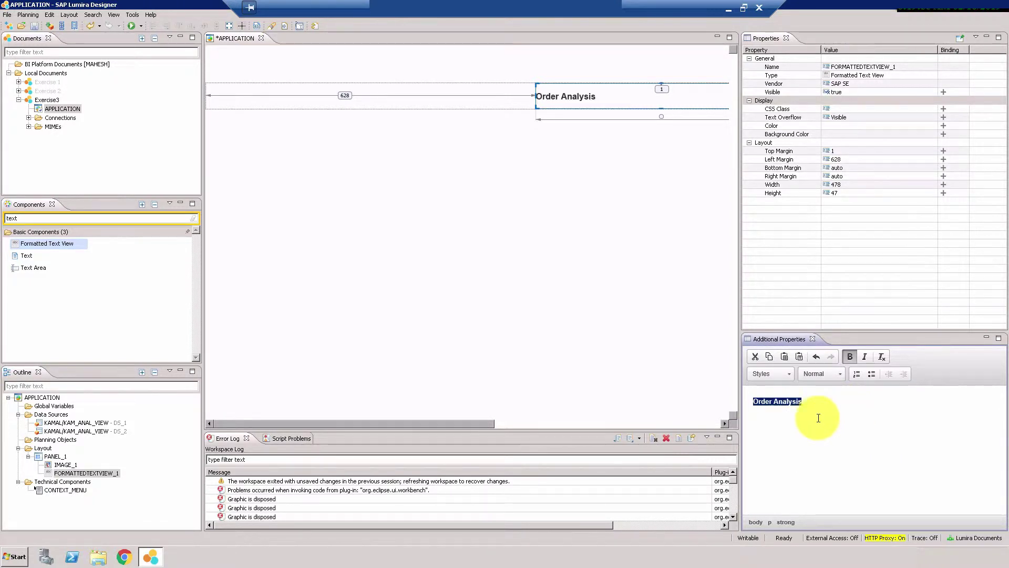
Step: Delete the Order Analysis Formatted Text View from the header panel, working in a maximized editor
{"action": "double_click", "coordinate": [320, 36]}
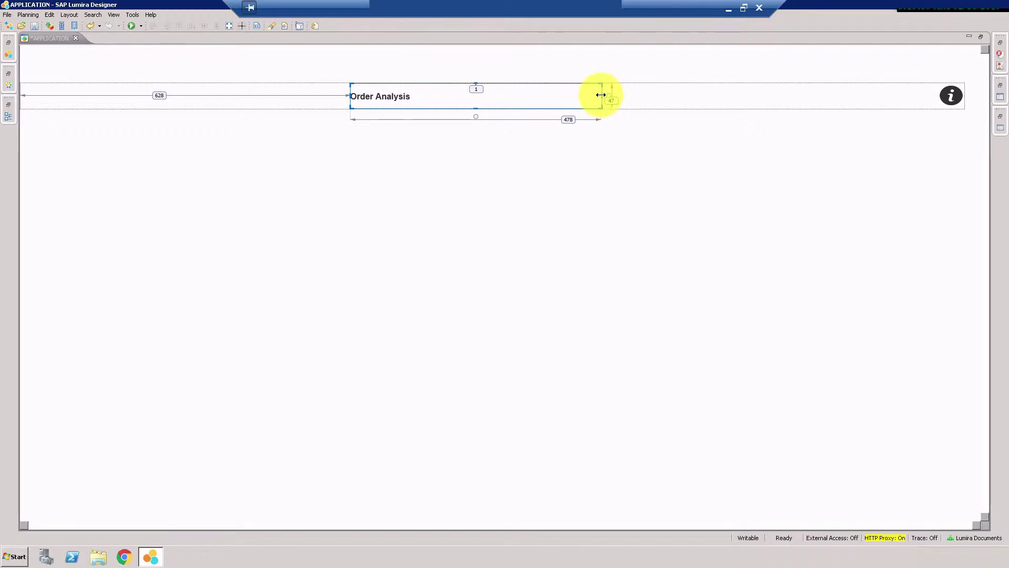
{"action": "left_click_drag", "start_coordinate": [600, 94], "coordinate": [532, 112]}
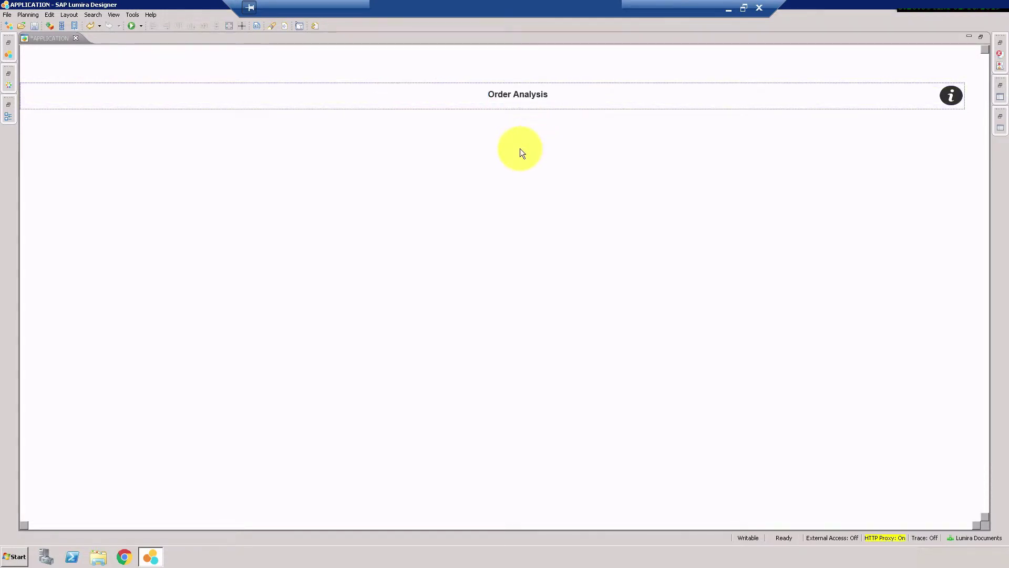
{"action": "left_click", "coordinate": [528, 94]}
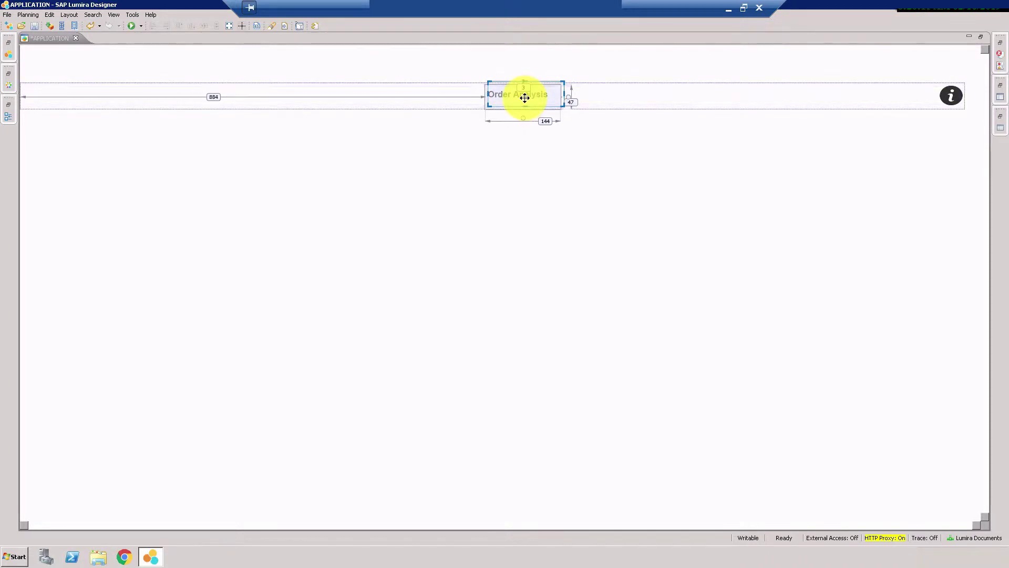
{"action": "key", "text": "Delete"}
{"action": "double_click", "coordinate": [58, 39]}
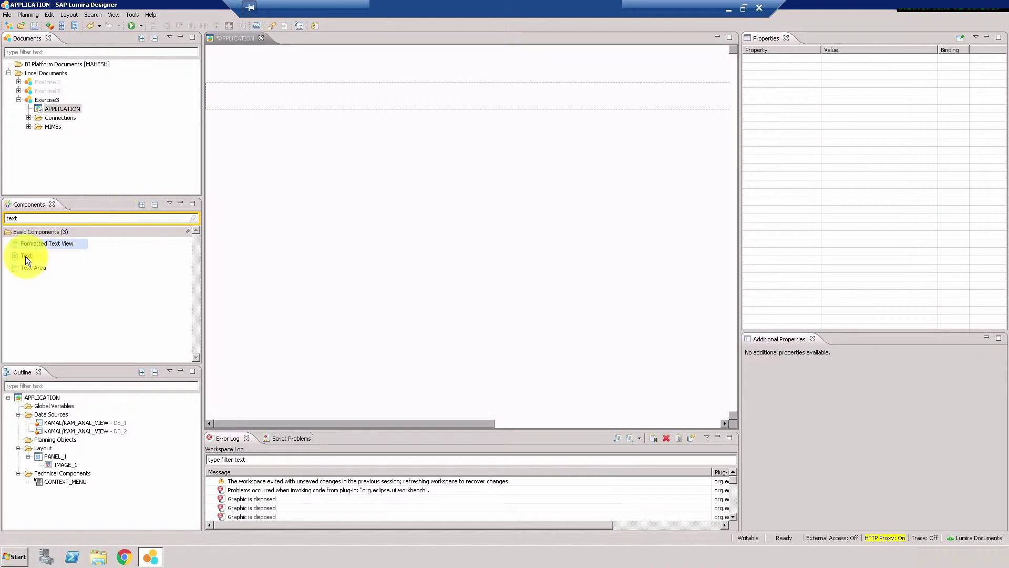
Step: Drop a new Text component into the header panel and move it along the header
{"action": "left_click_drag", "start_coordinate": [25, 257], "coordinate": [528, 99]}
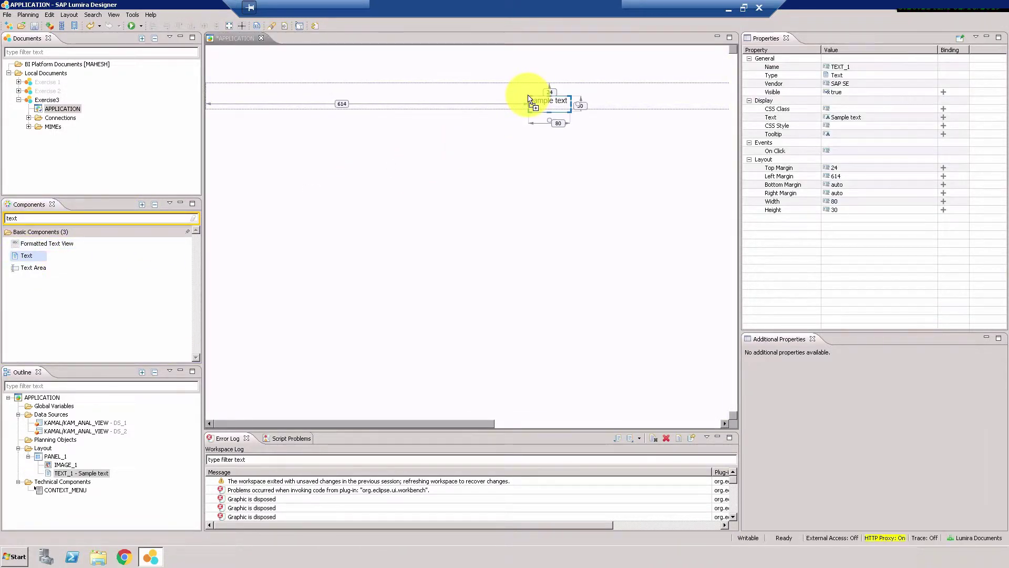
{"action": "left_click_drag", "start_coordinate": [541, 104], "coordinate": [528, 99]}
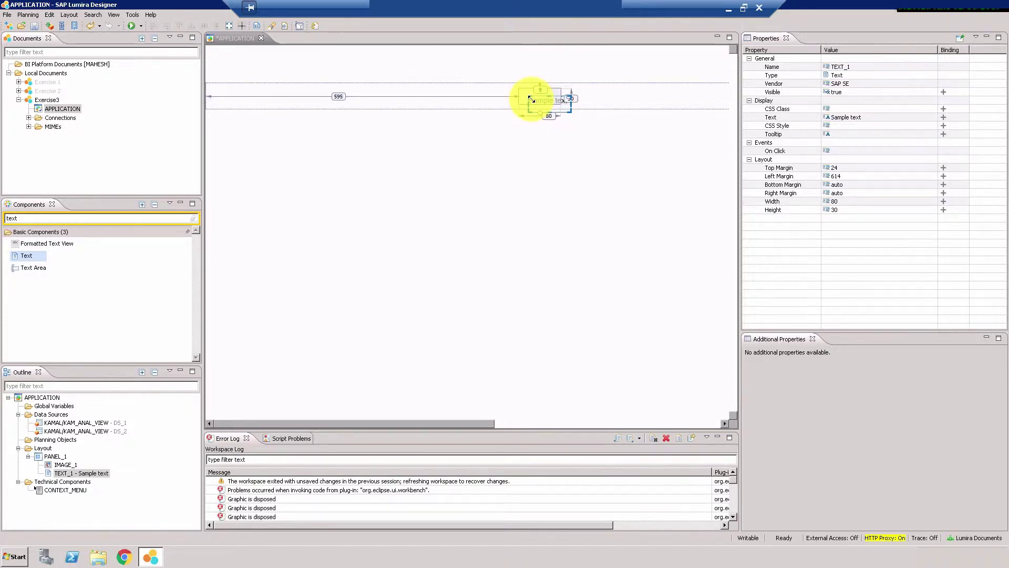
{"action": "double_click", "coordinate": [359, 39]}
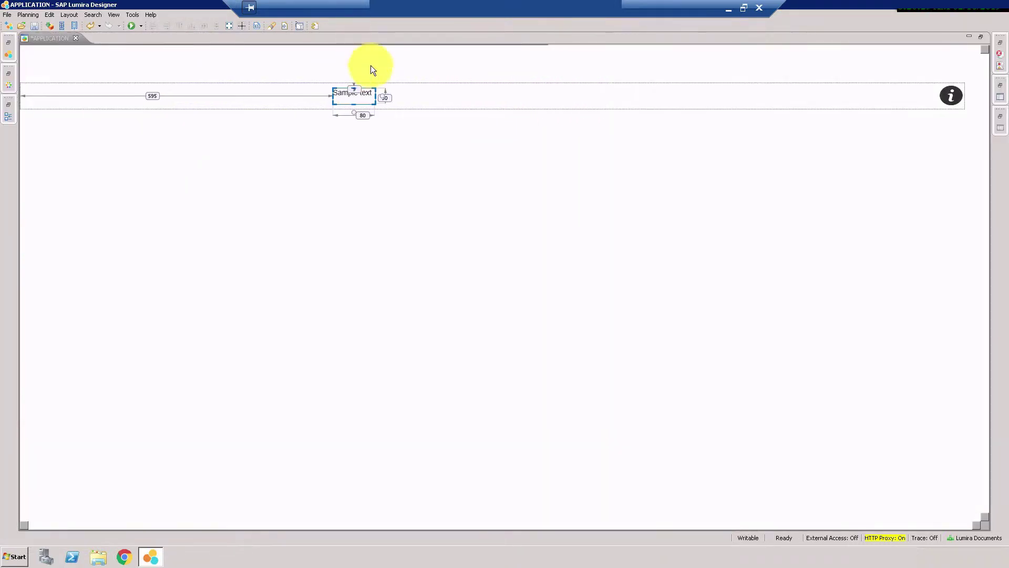
{"action": "left_click_drag", "start_coordinate": [363, 97], "coordinate": [514, 95]}
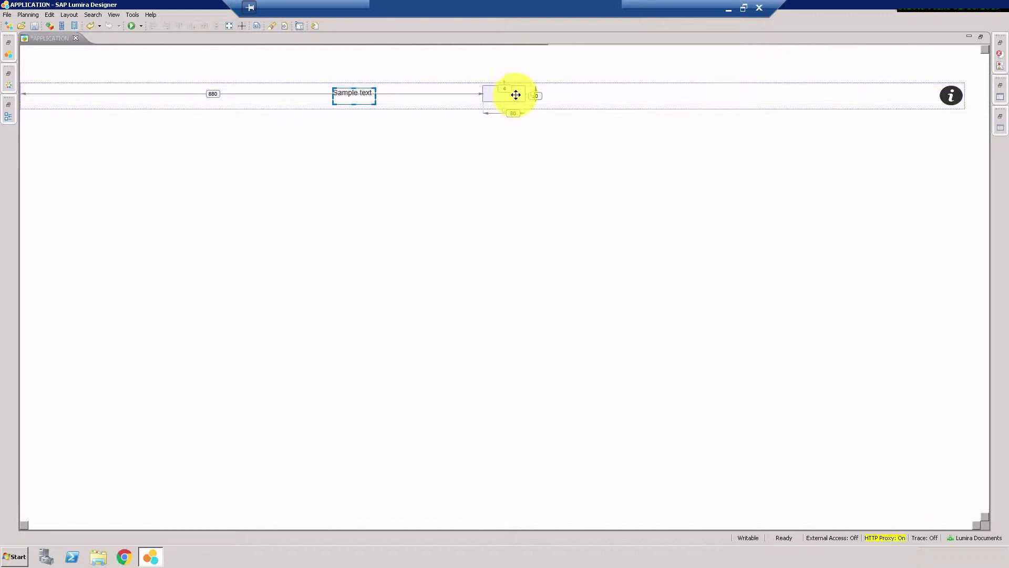
Step: Position and resize the Sample text box to 233 by 45 with left margin 818
{"action": "left_click", "coordinate": [362, 101]}
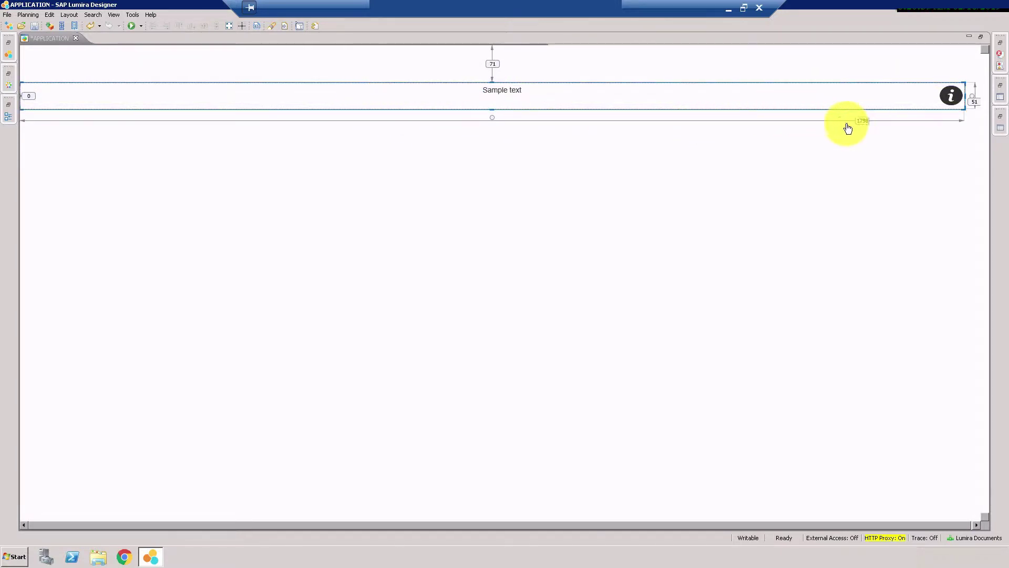
{"action": "left_click", "coordinate": [494, 97]}
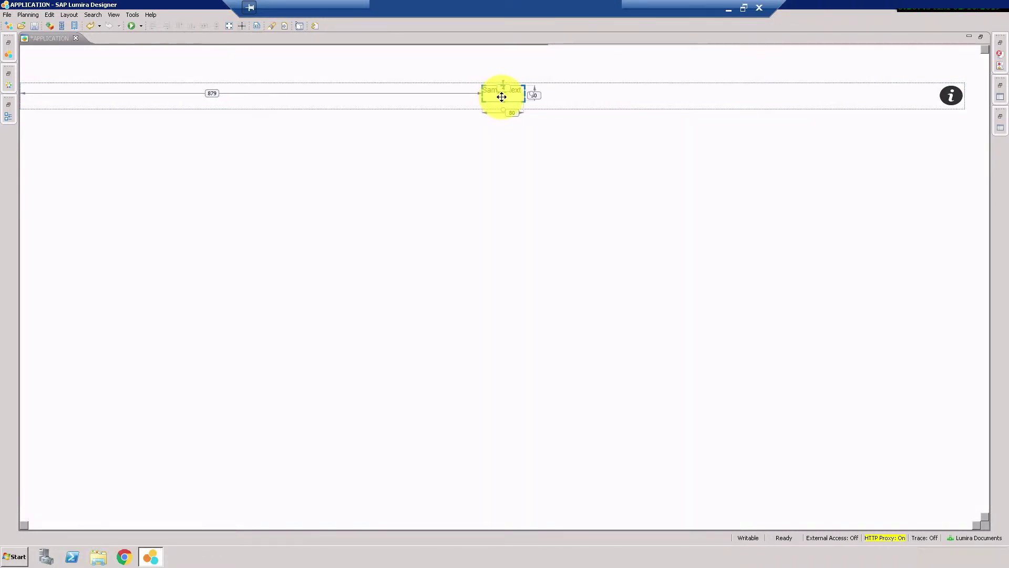
{"action": "left_click_drag", "start_coordinate": [501, 96], "coordinate": [451, 97]}
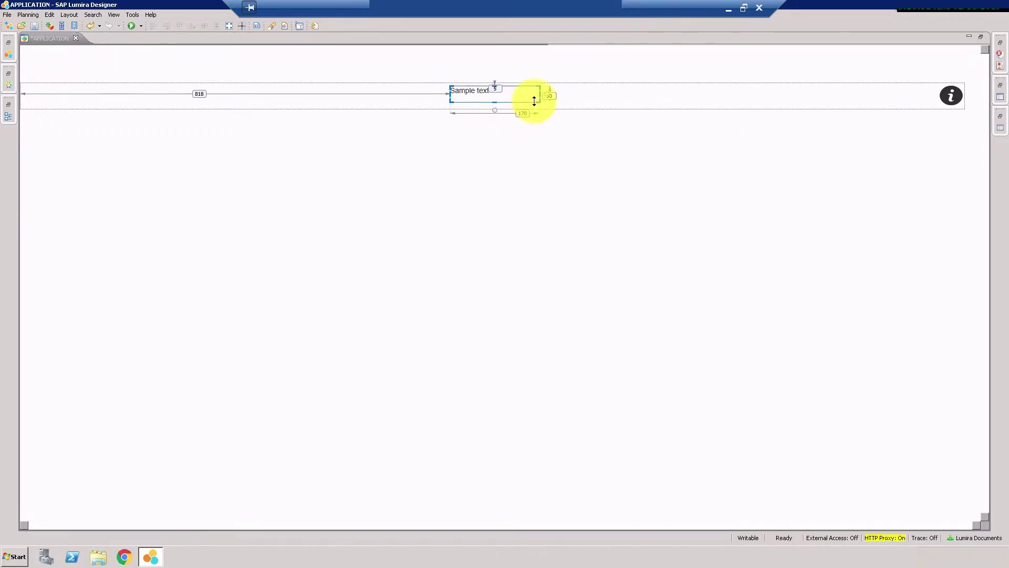
{"action": "left_click_drag", "start_coordinate": [541, 93], "coordinate": [573, 93]}
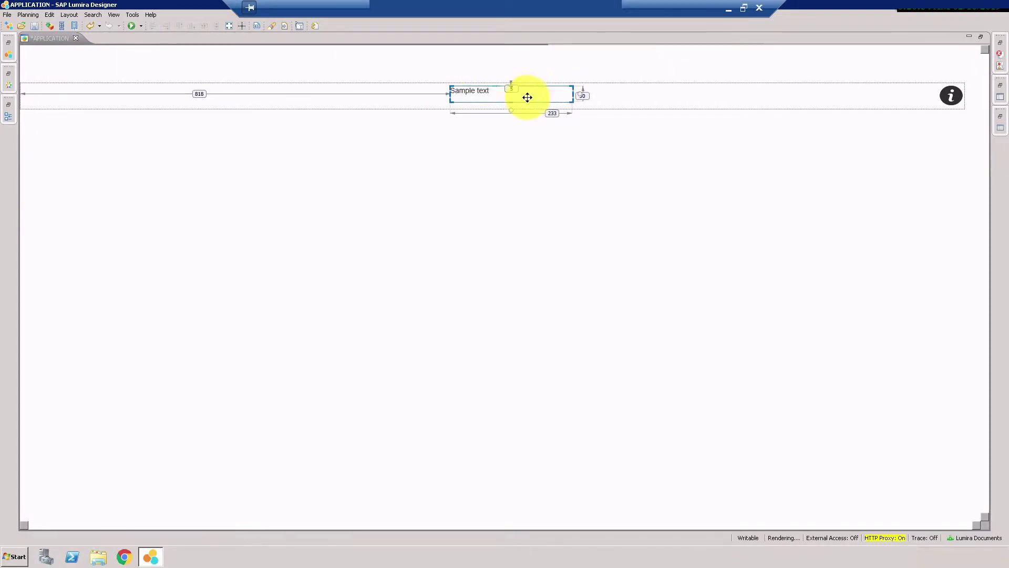
{"action": "left_click_drag", "start_coordinate": [512, 102], "coordinate": [513, 82]}
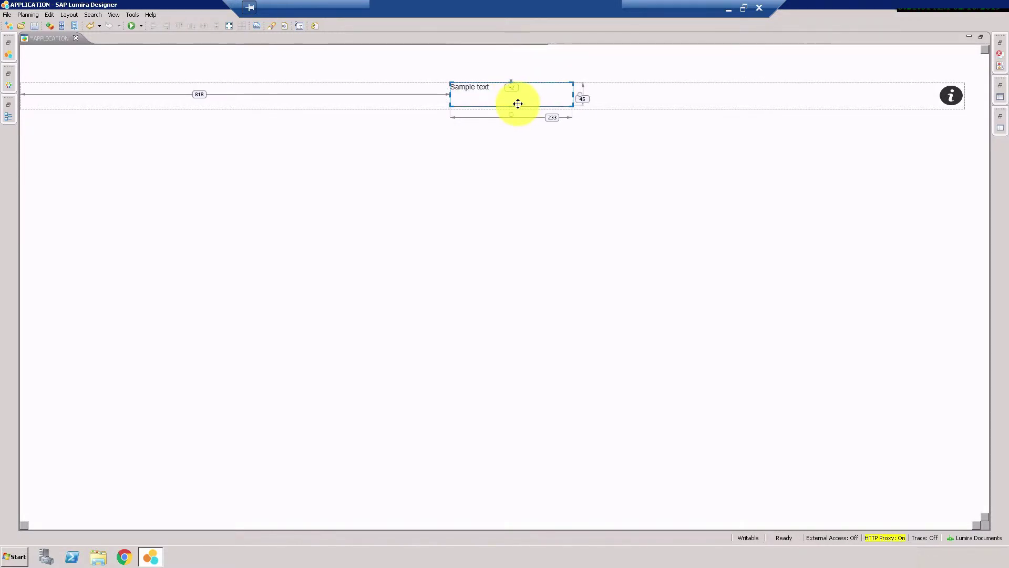
{"action": "left_click_drag", "start_coordinate": [517, 104], "coordinate": [515, 102]}
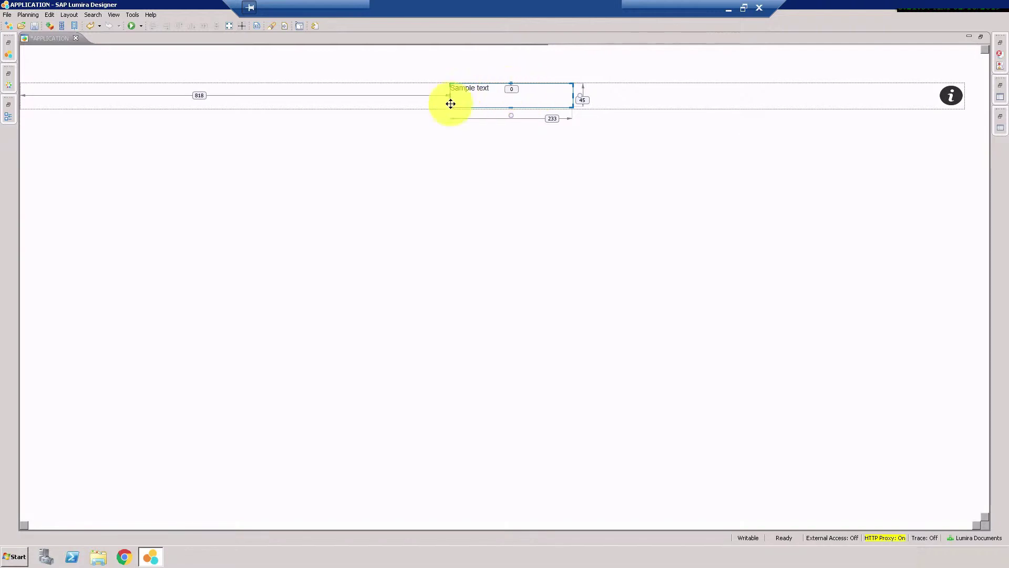
Step: Replace the Text component's 'Sample text' with 'Order Analysis'
{"action": "double_click", "coordinate": [150, 41]}
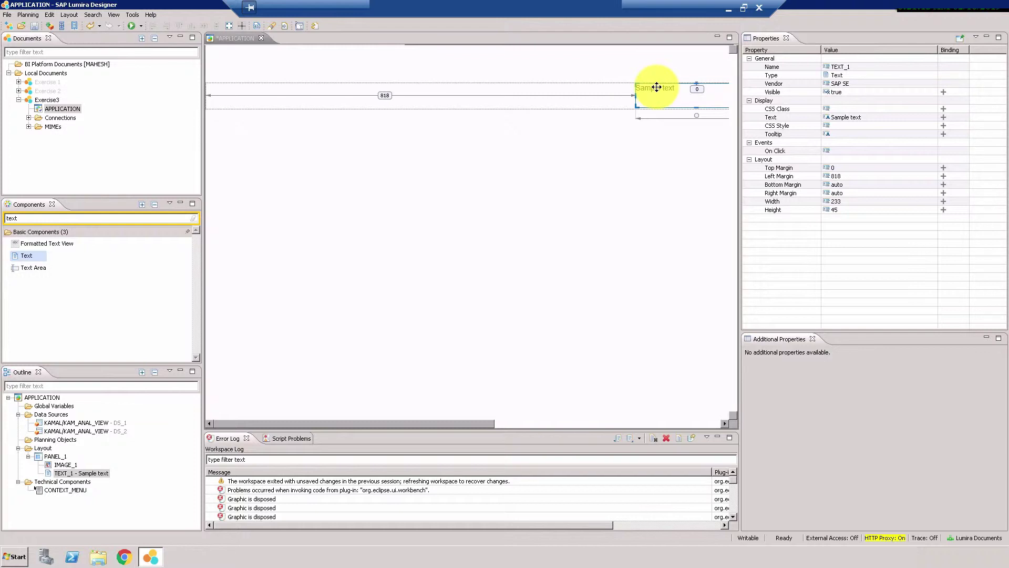
{"action": "left_click", "coordinate": [860, 120]}
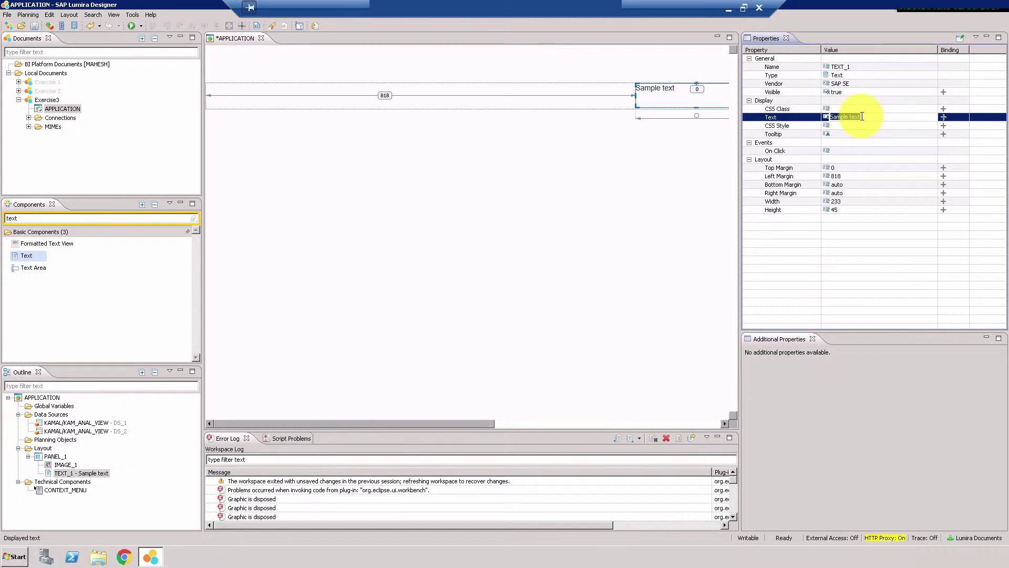
{"action": "type", "text": "Order Analysis"}
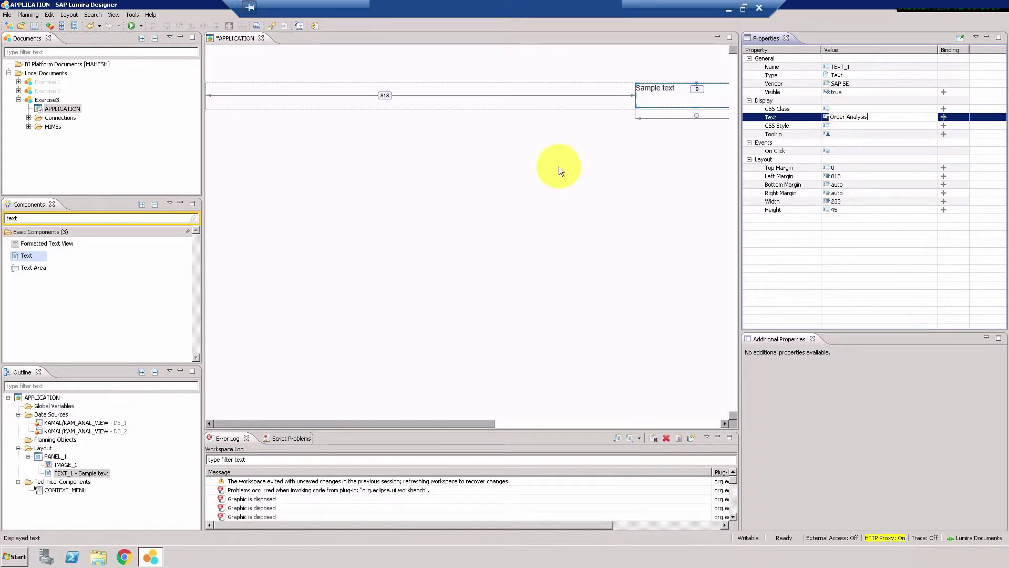
{"action": "key", "text": "Return"}
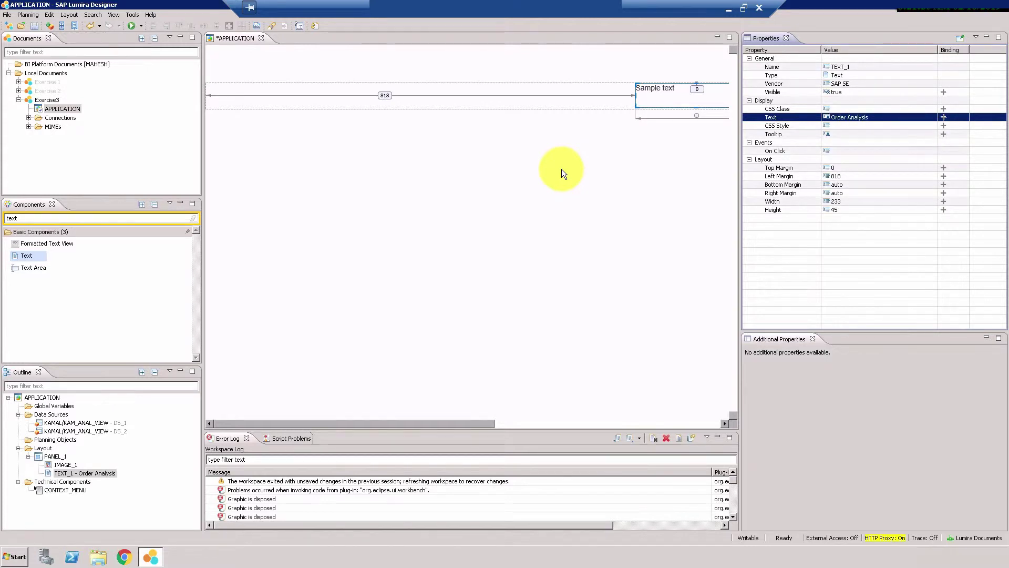
{"action": "left_click", "coordinate": [533, 248]}
Step: Give the text the CSS style 'font-size: 18px;' plus a misspelled 'tect-align: center;' rule
{"action": "left_click", "coordinate": [652, 95]}
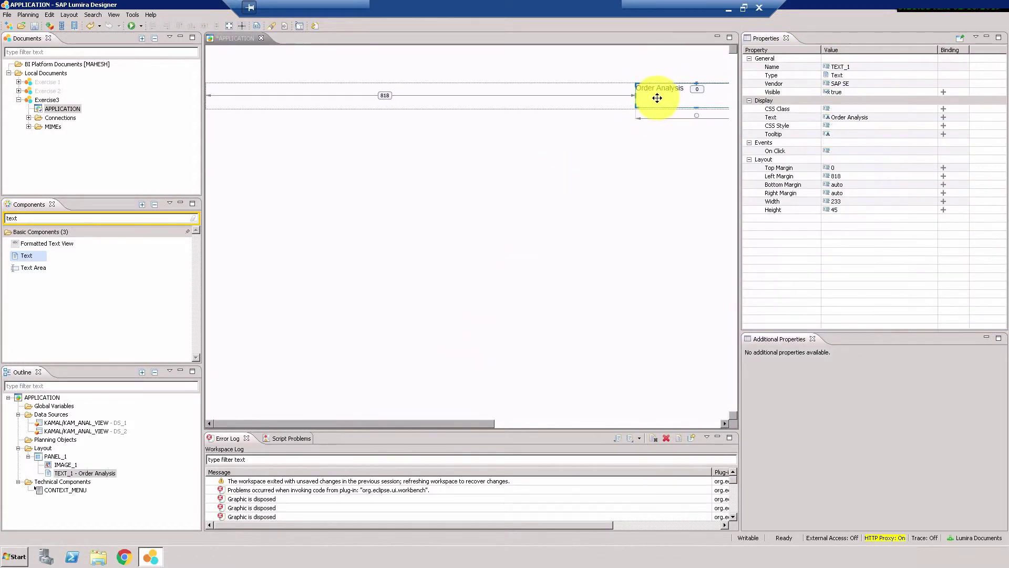
{"action": "left_click", "coordinate": [838, 127]}
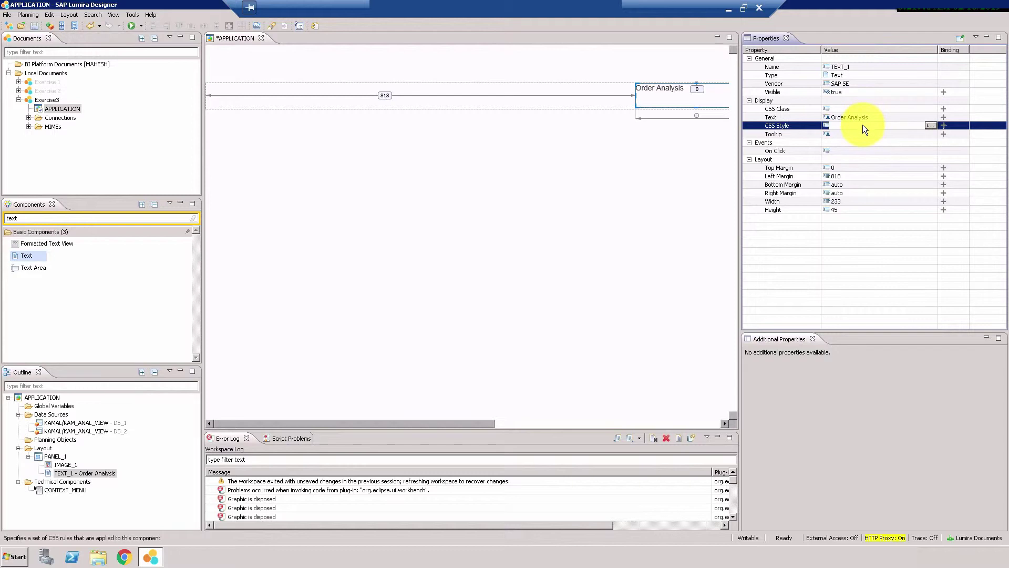
{"action": "left_click", "coordinate": [930, 126]}
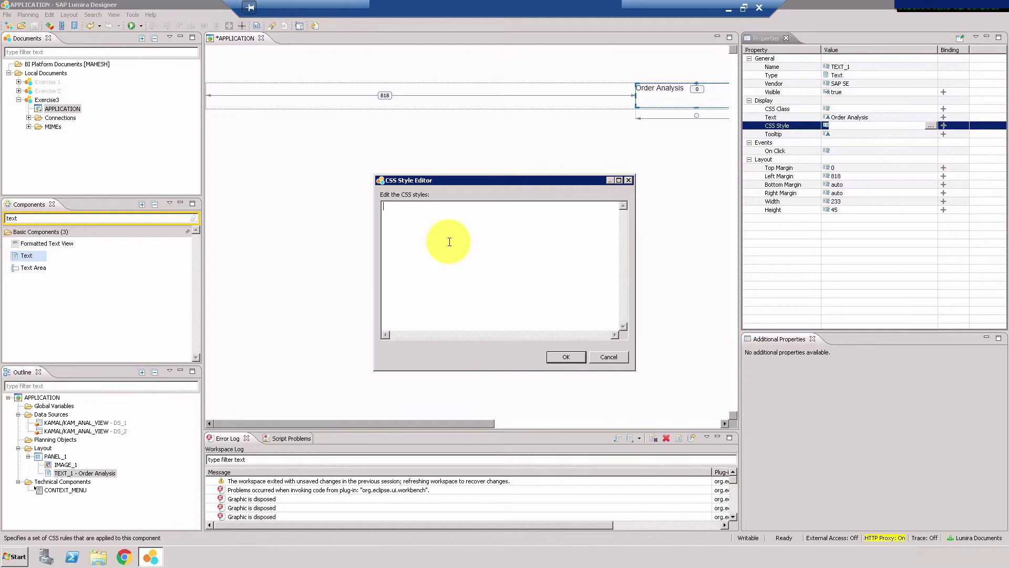
{"action": "type", "text": "font-size: 18px;"}
{"action": "key", "text": "BackSpace"}
{"action": "type", "text": ";"}
{"action": "key", "text": "Return"}
{"action": "type", "text": "font-family:"}
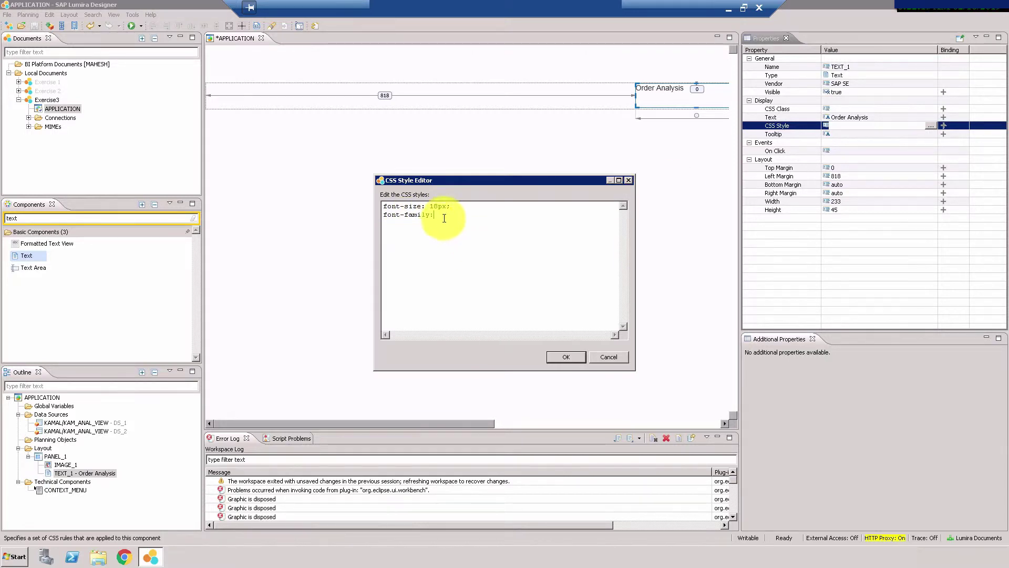
{"action": "left_click_drag", "start_coordinate": [441, 215], "coordinate": [377, 224]}
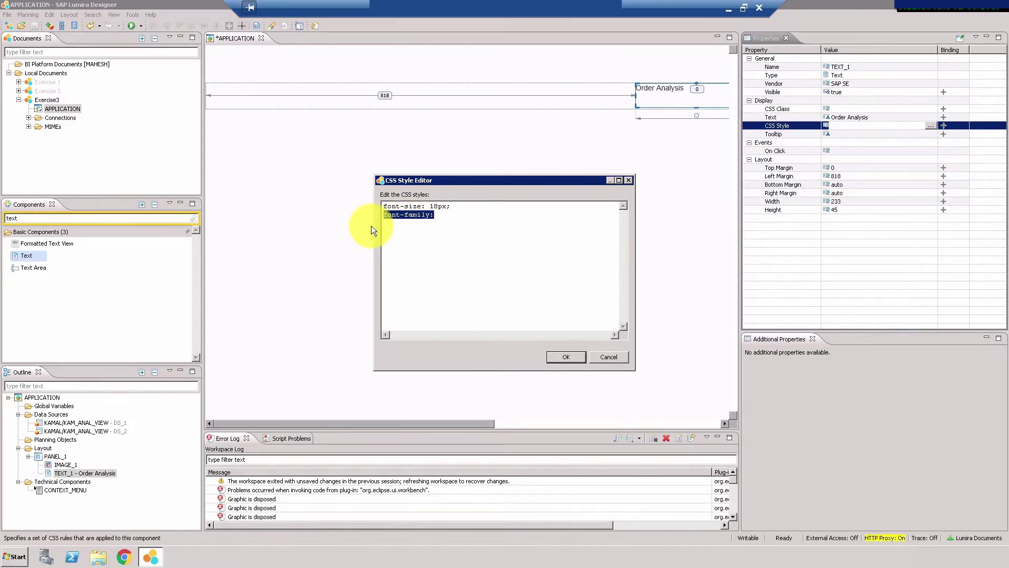
{"action": "type", "text": "tect"}
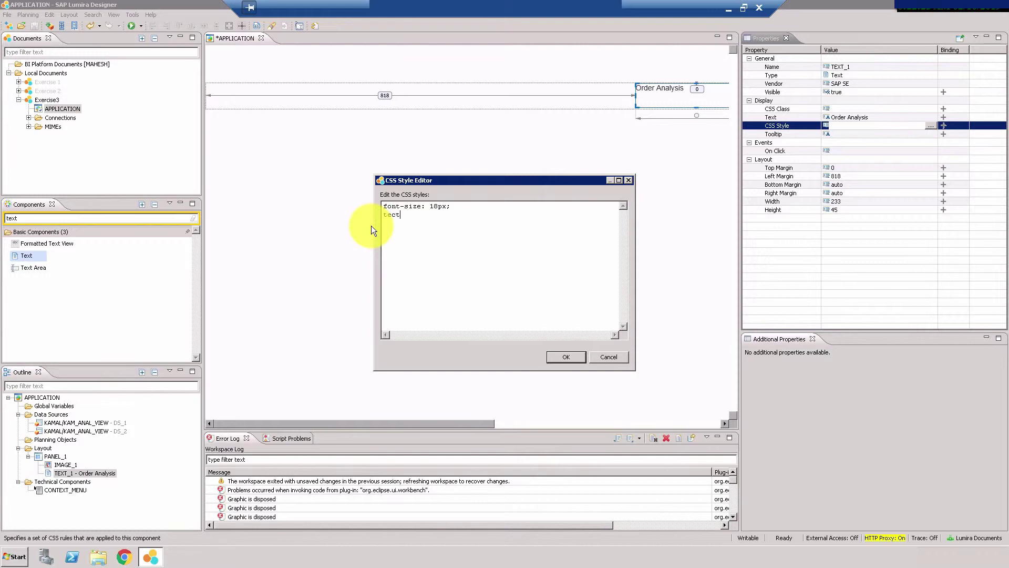
{"action": "type", "text": "-align: center;"}
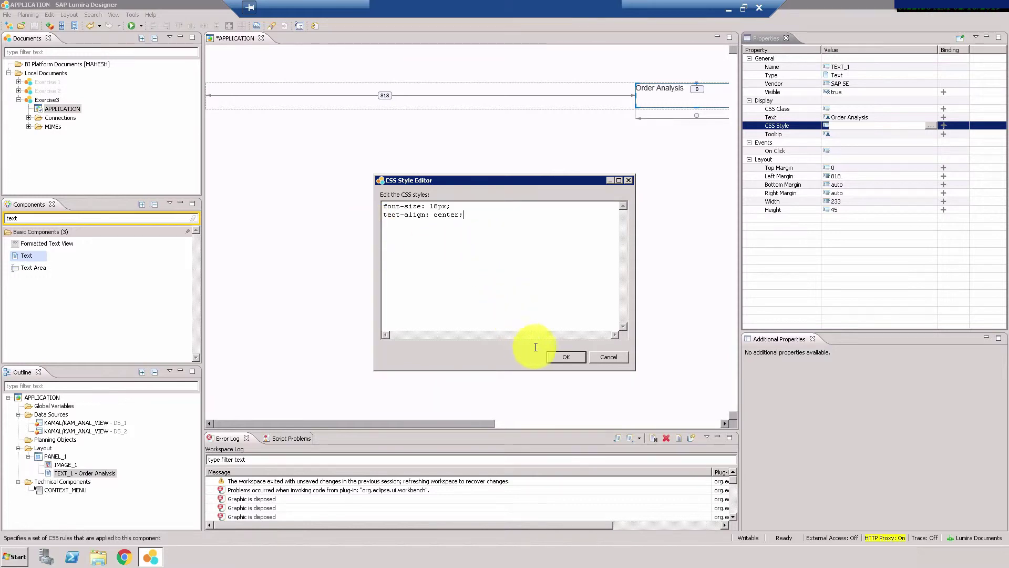
{"action": "left_click", "coordinate": [554, 358]}
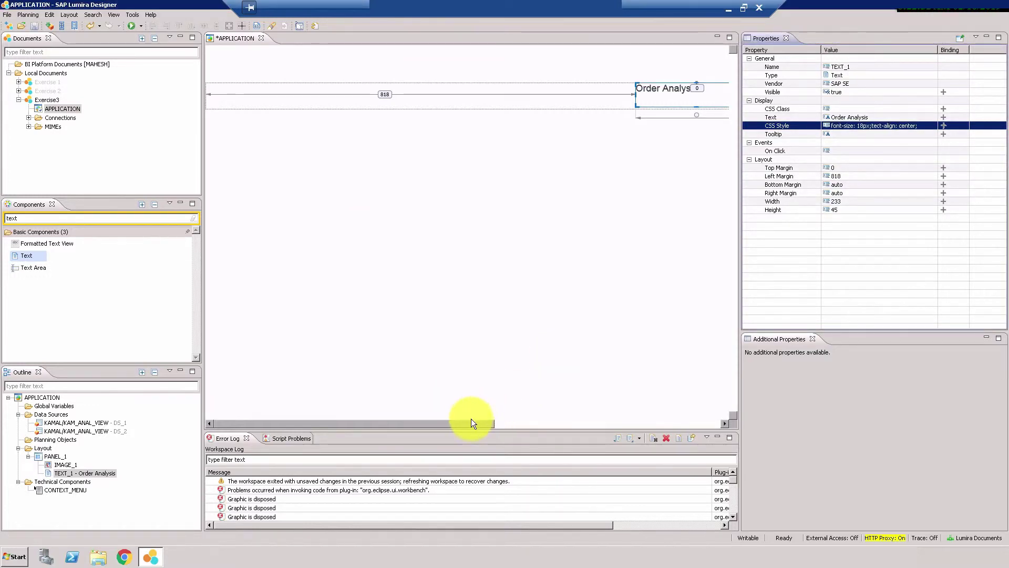
Step: Correct 'tect-align' to 'text-align' in the CSS style so Order Analysis centres
{"action": "left_click_drag", "start_coordinate": [470, 423], "coordinate": [530, 425]}
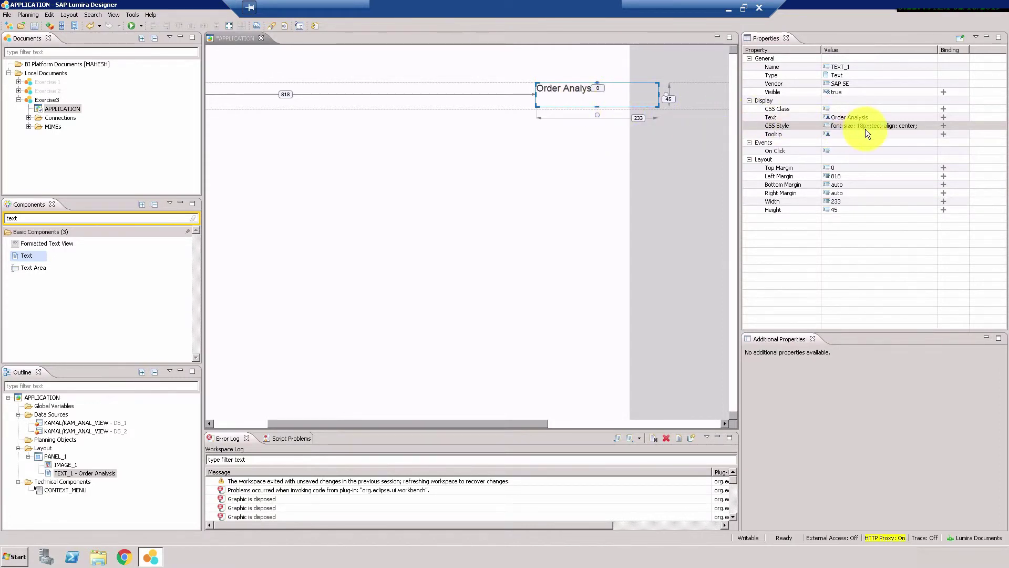
{"action": "left_click", "coordinate": [914, 126]}
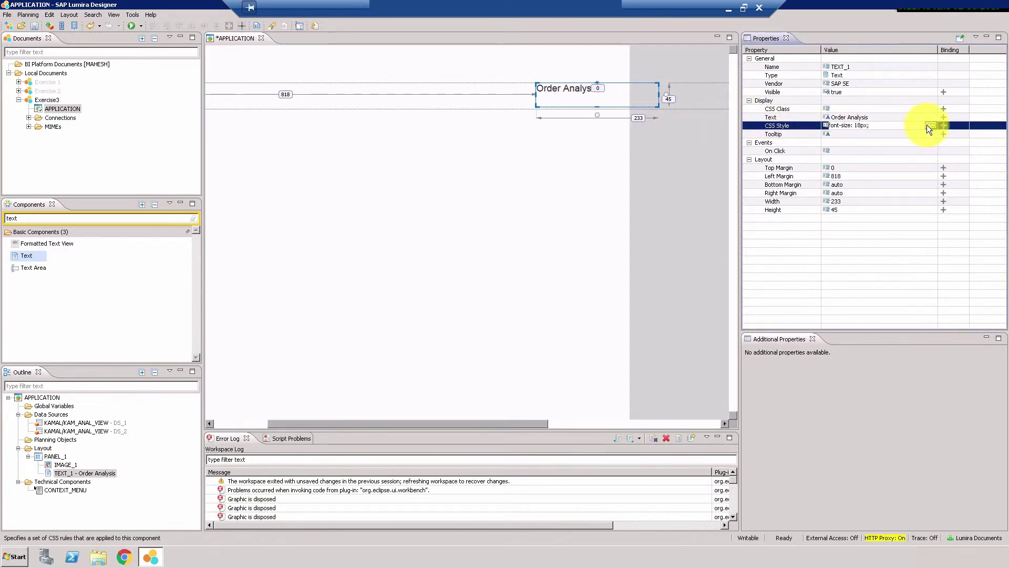
{"action": "left_click", "coordinate": [928, 125]}
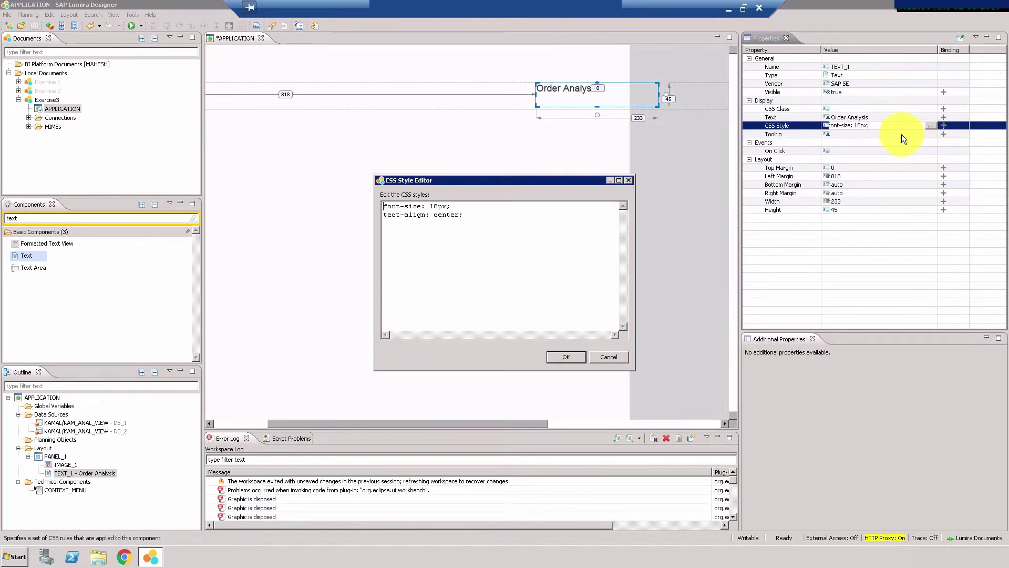
{"action": "left_click", "coordinate": [397, 215]}
{"action": "key", "text": "BackSpace"}
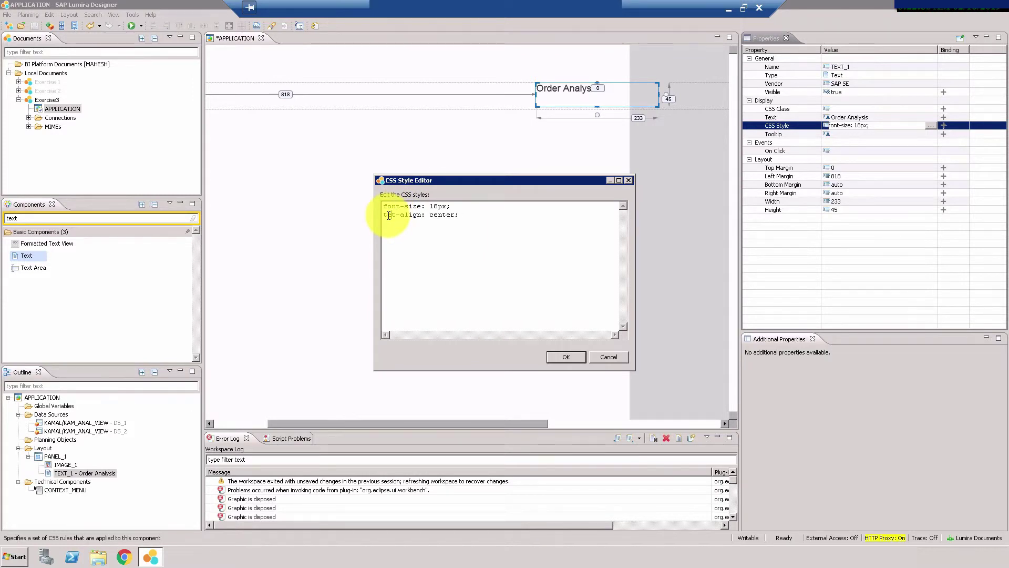
{"action": "type", "text": "x"}
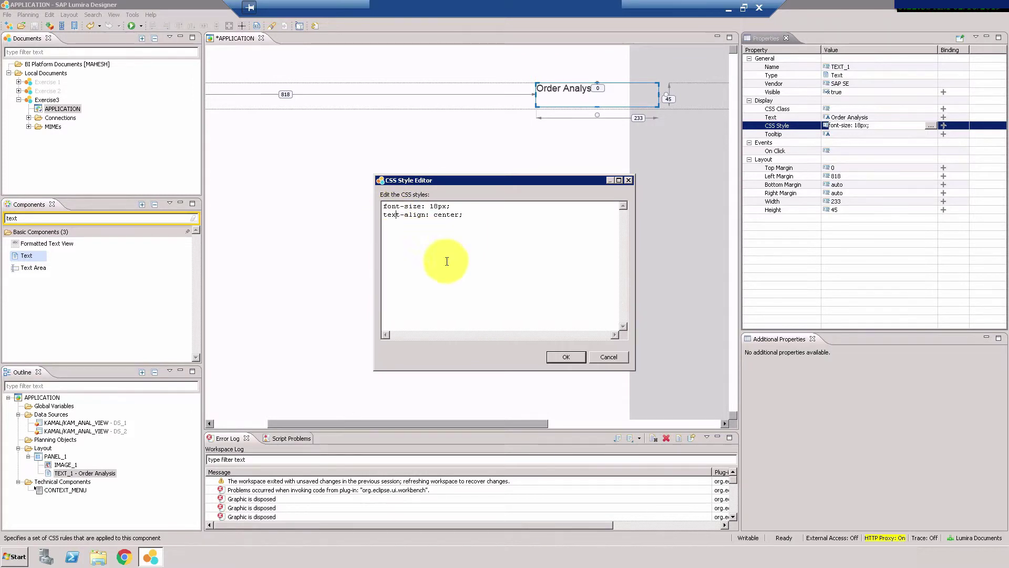
{"action": "left_click", "coordinate": [575, 356]}
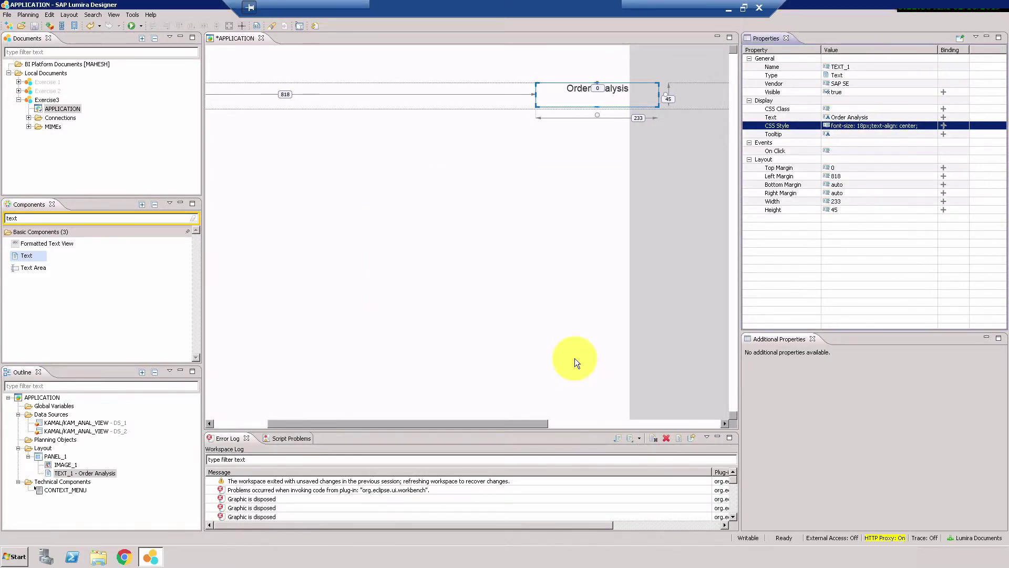
Step: Make the Order Analysis text box 28 high with a top margin of 14
{"action": "left_click", "coordinate": [598, 96]}
{"action": "left_click_drag", "start_coordinate": [598, 95], "coordinate": [596, 102]}
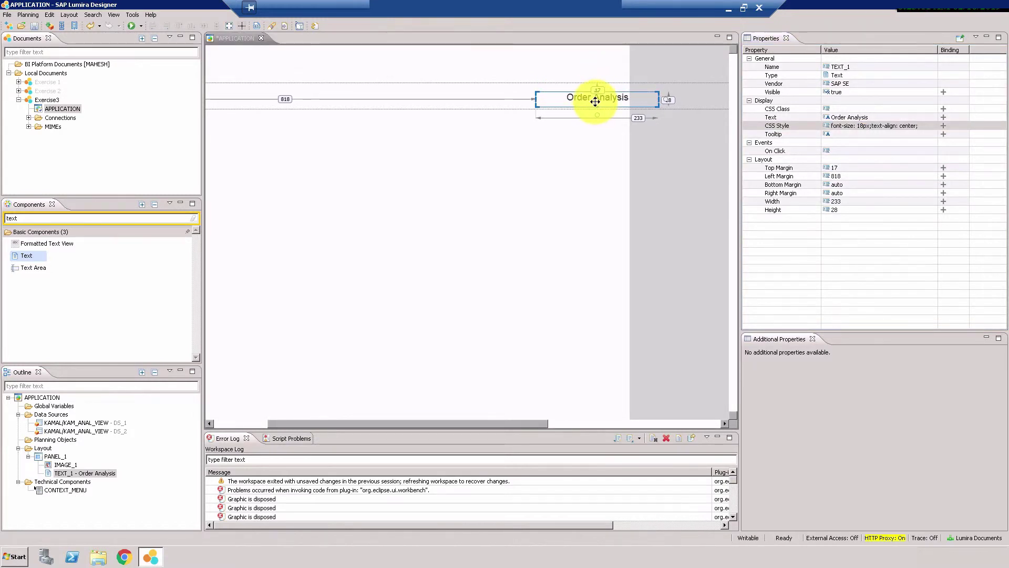
{"action": "key", "text": "Up"}
{"action": "key", "text": "Up"}
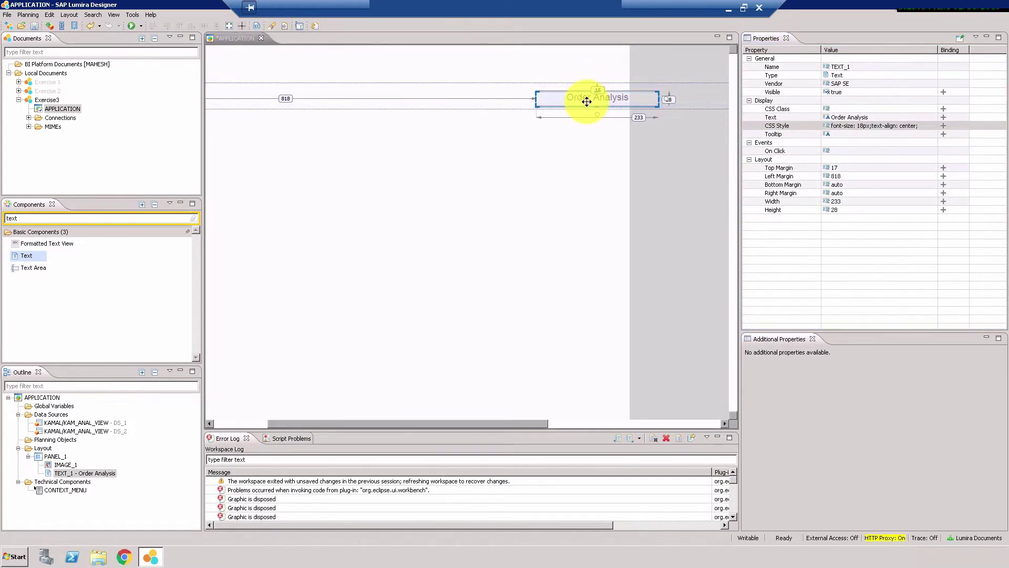
{"action": "key", "text": "Up"}
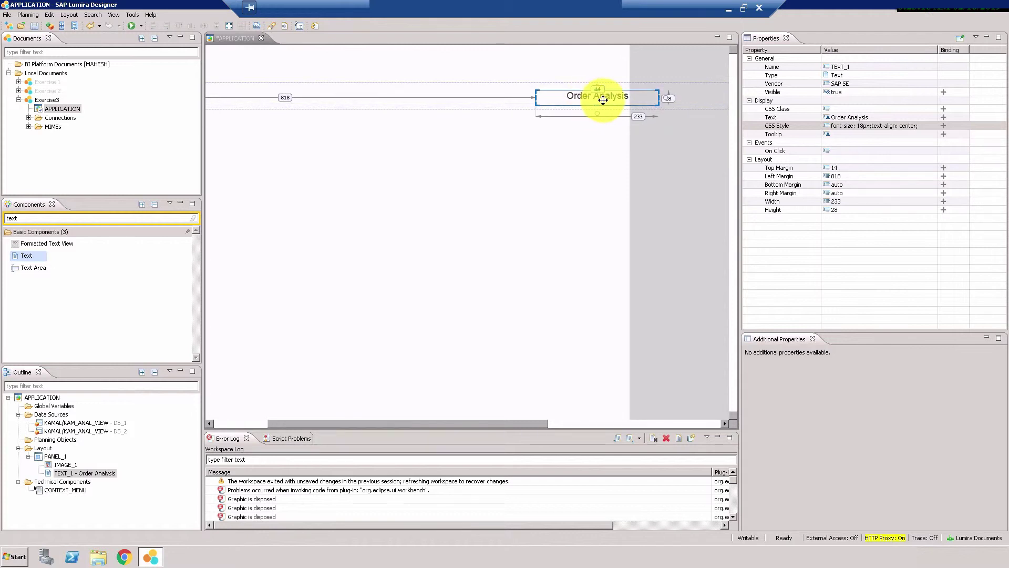
{"action": "left_click", "coordinate": [591, 126]}
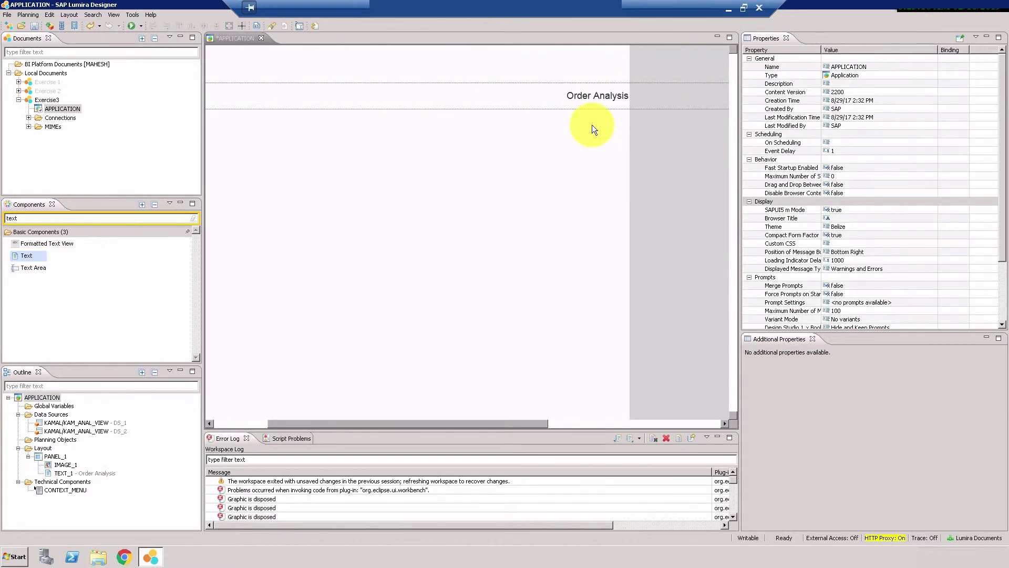
{"action": "left_click", "coordinate": [584, 98]}
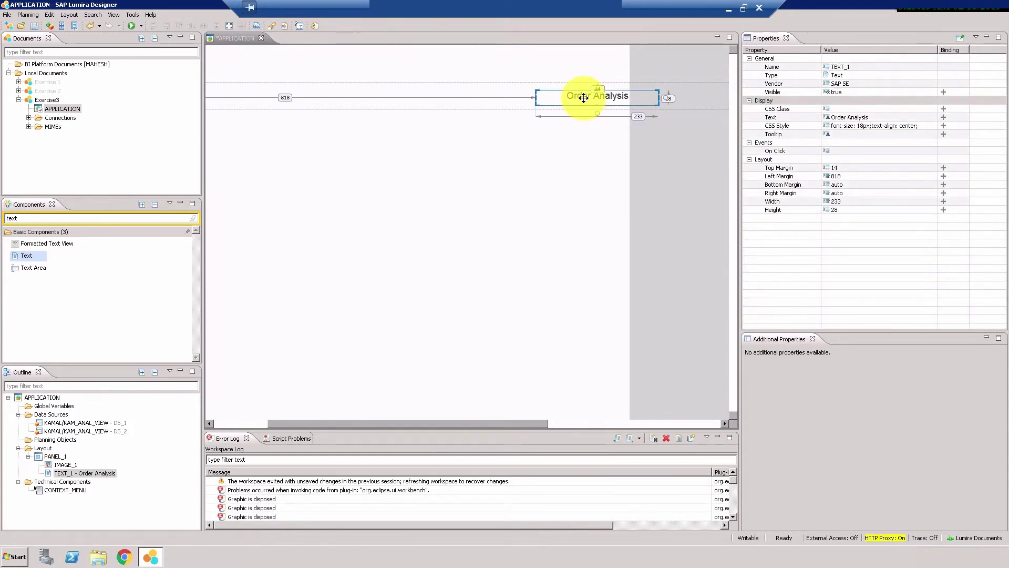
{"action": "left_click", "coordinate": [565, 134]}
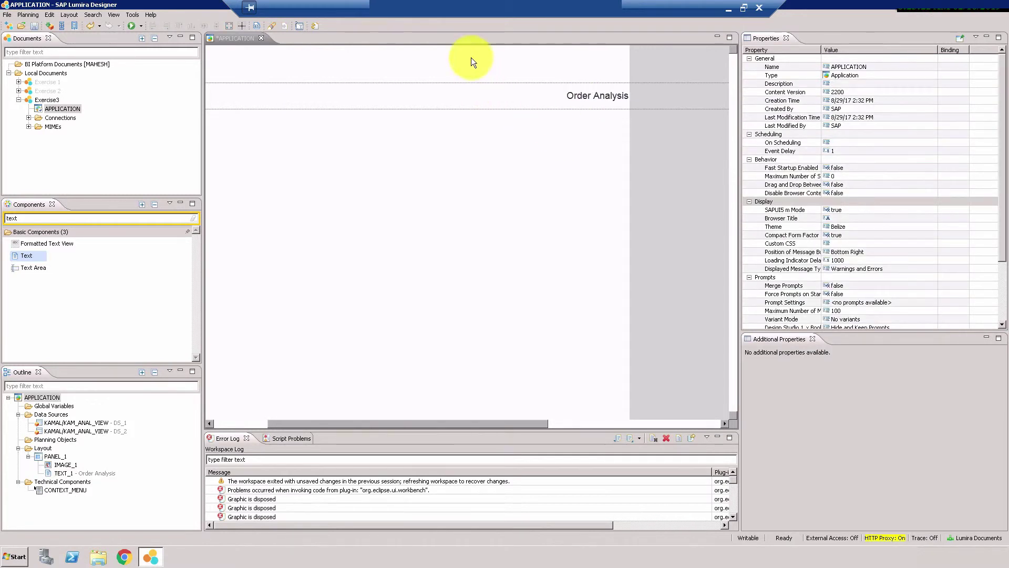
Step: Change PANEL_1's width from 1797 to auto
{"action": "double_click", "coordinate": [472, 34]}
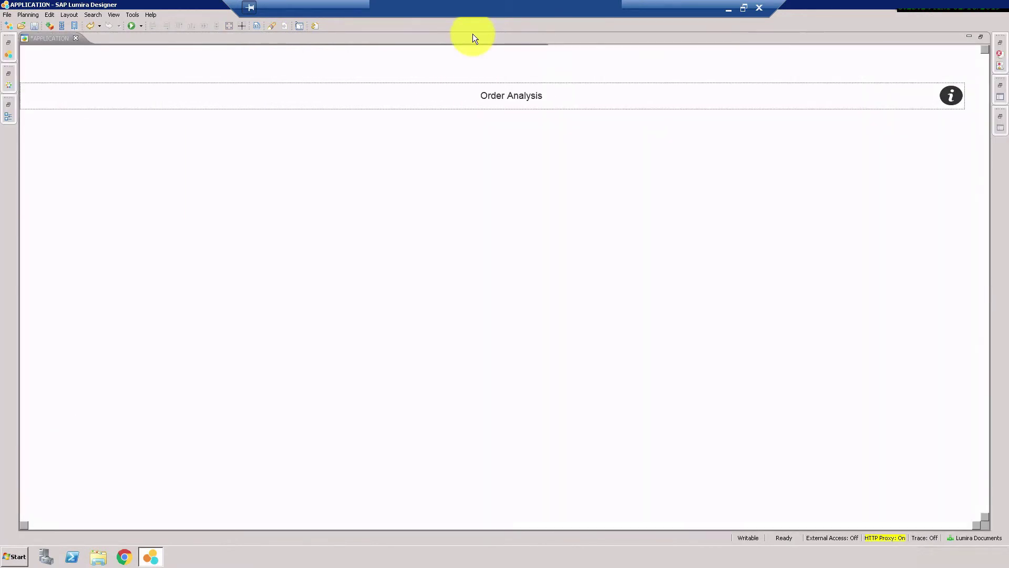
{"action": "left_click", "coordinate": [293, 99]}
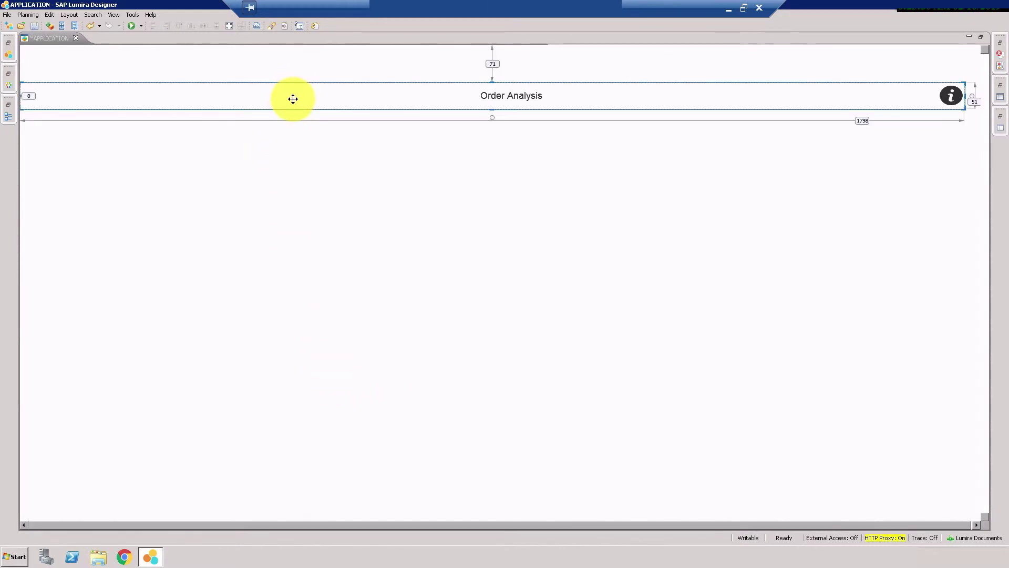
{"action": "double_click", "coordinate": [148, 38]}
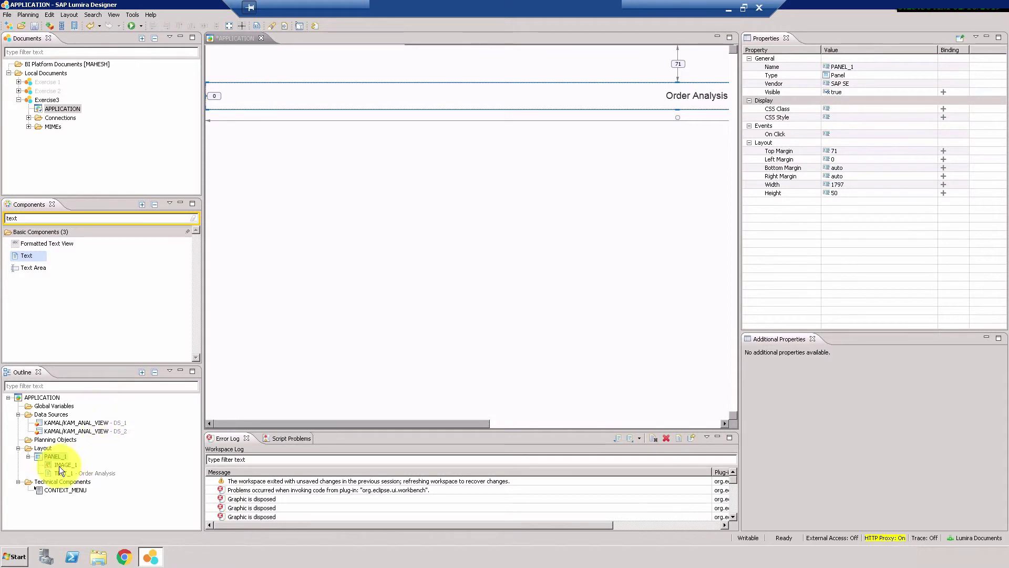
{"action": "double_click", "coordinate": [46, 457]}
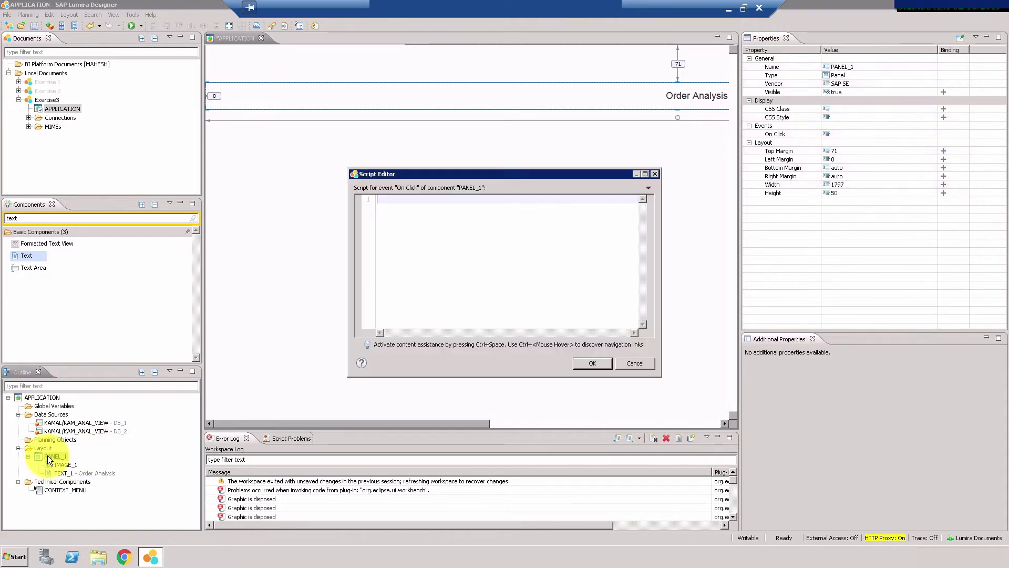
{"action": "left_click", "coordinate": [651, 367]}
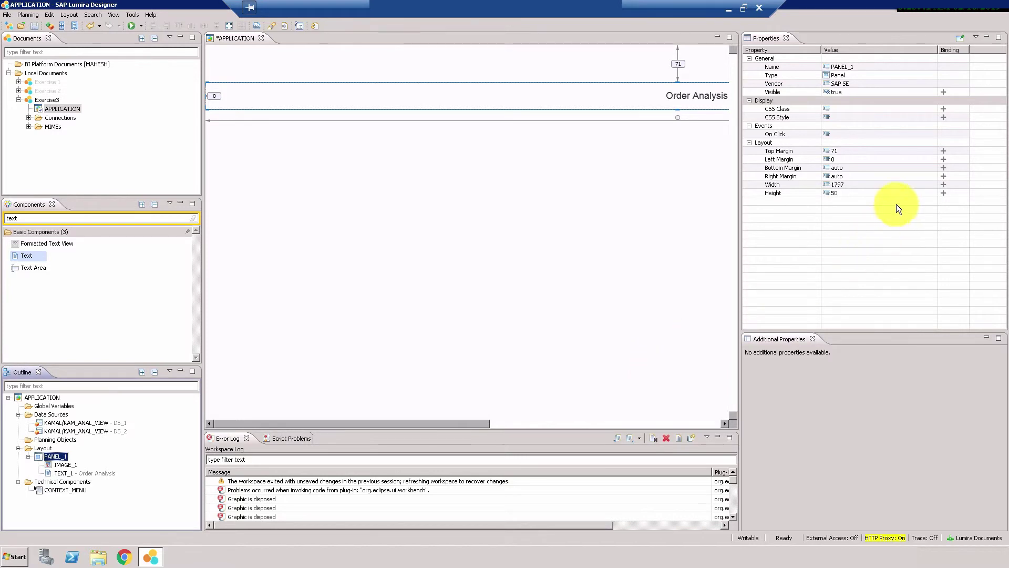
{"action": "left_click", "coordinate": [845, 184]}
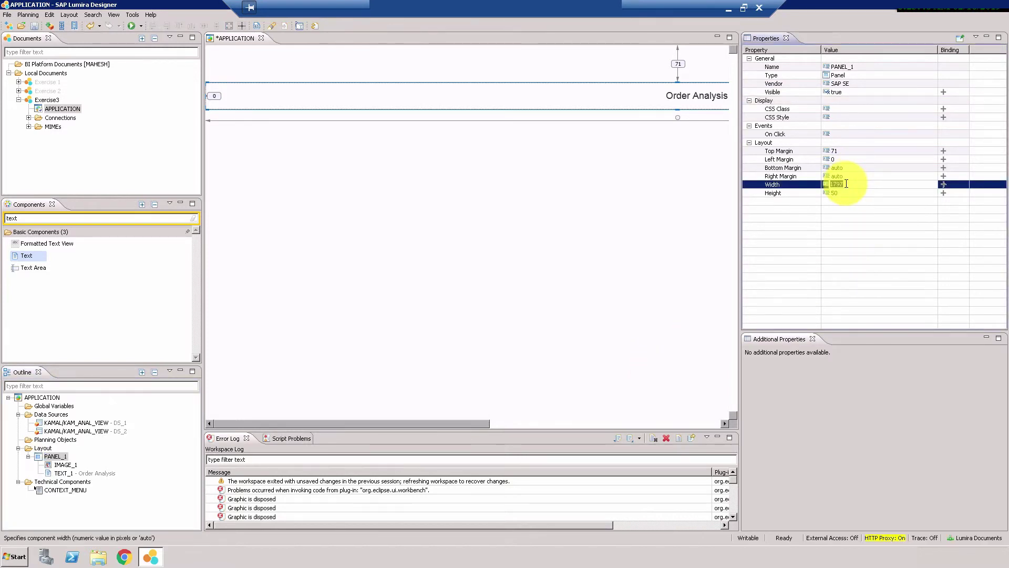
{"action": "type", "text": "au"}
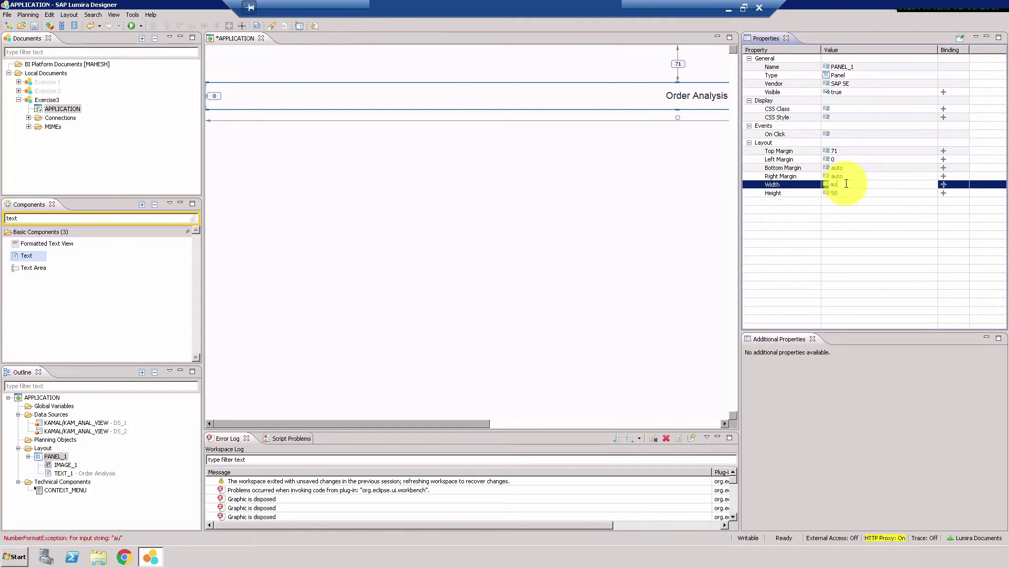
{"action": "type", "text": "to"}
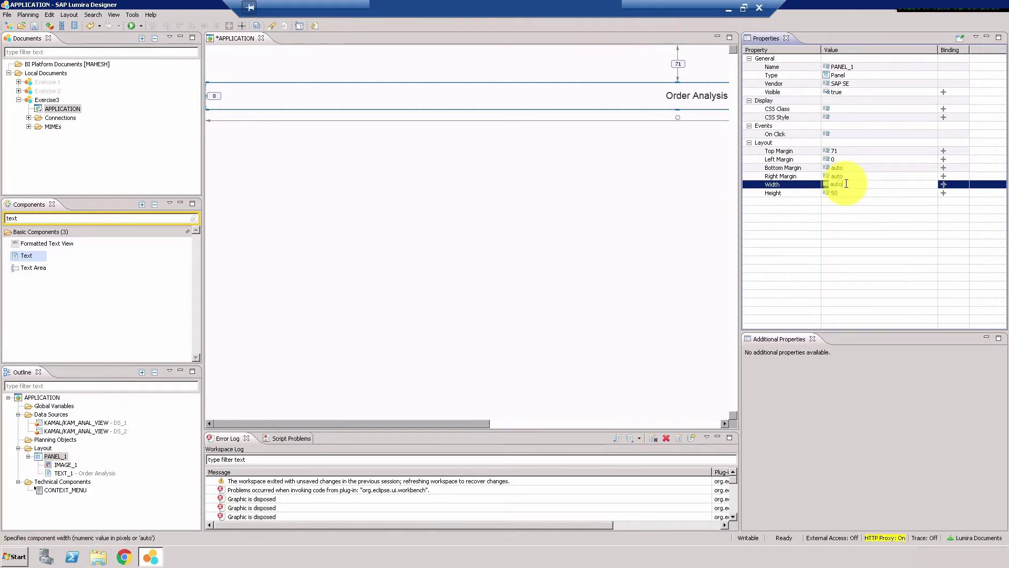
{"action": "left_click", "coordinate": [689, 251]}
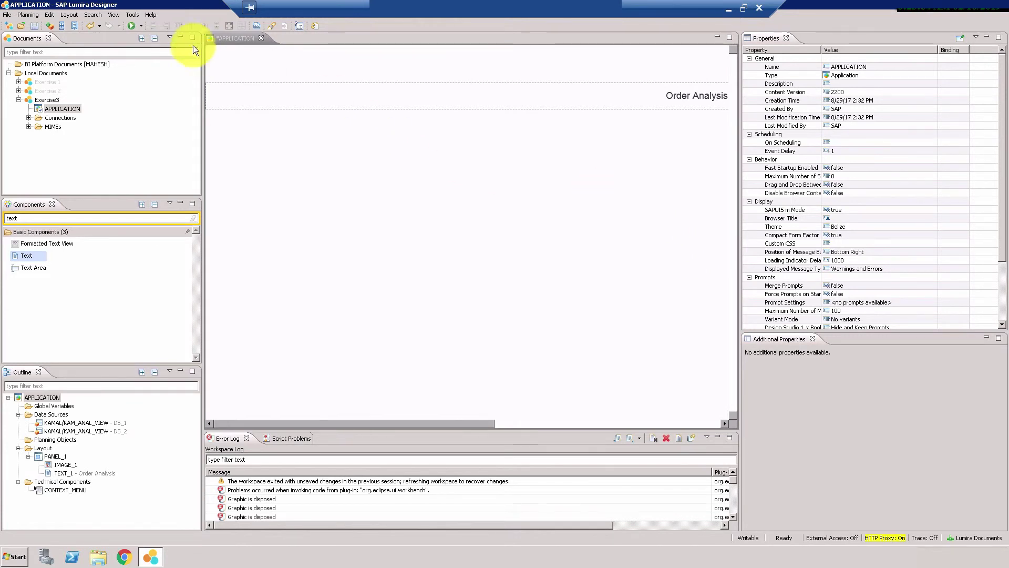
Step: Save the application and execute it locally in Chrome
{"action": "left_click", "coordinate": [35, 26]}
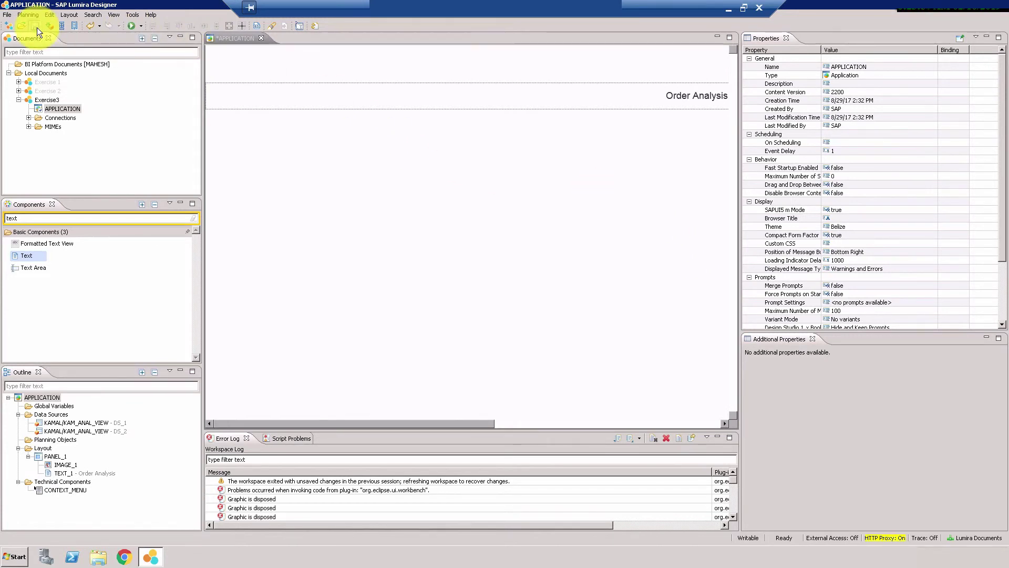
{"action": "left_click", "coordinate": [132, 30]}
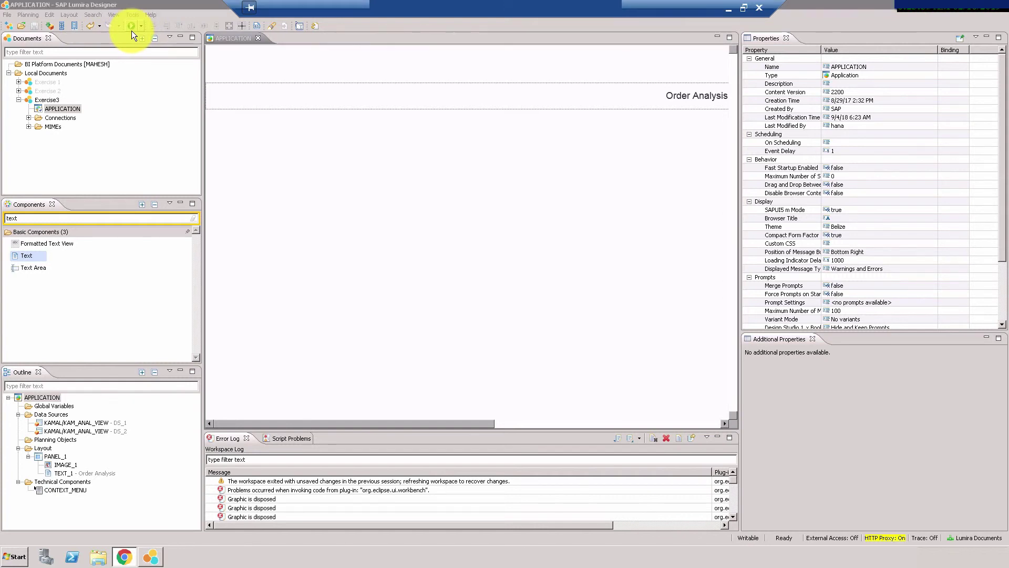